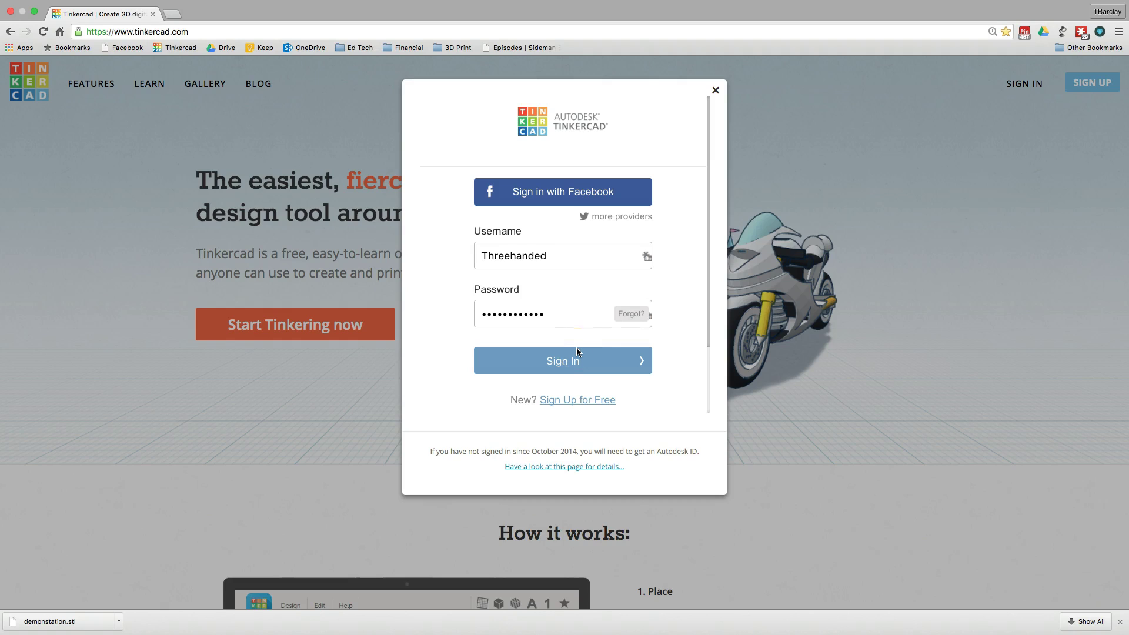
# Sign in to the account and create a new design.
pyautogui.click(576, 357)
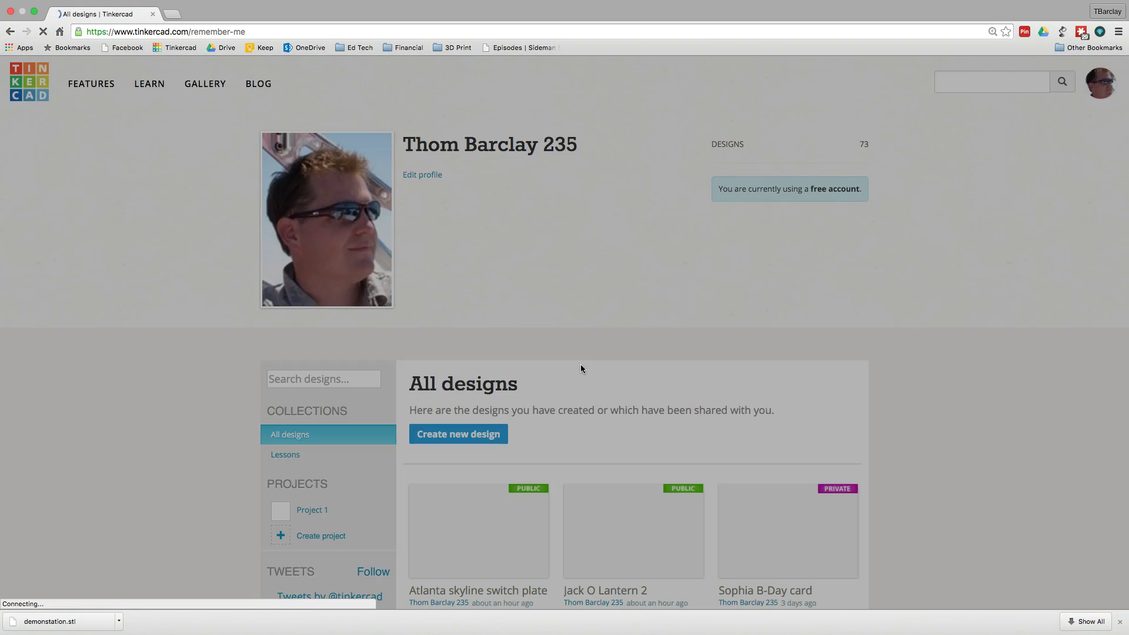
pyautogui.click(614, 327)
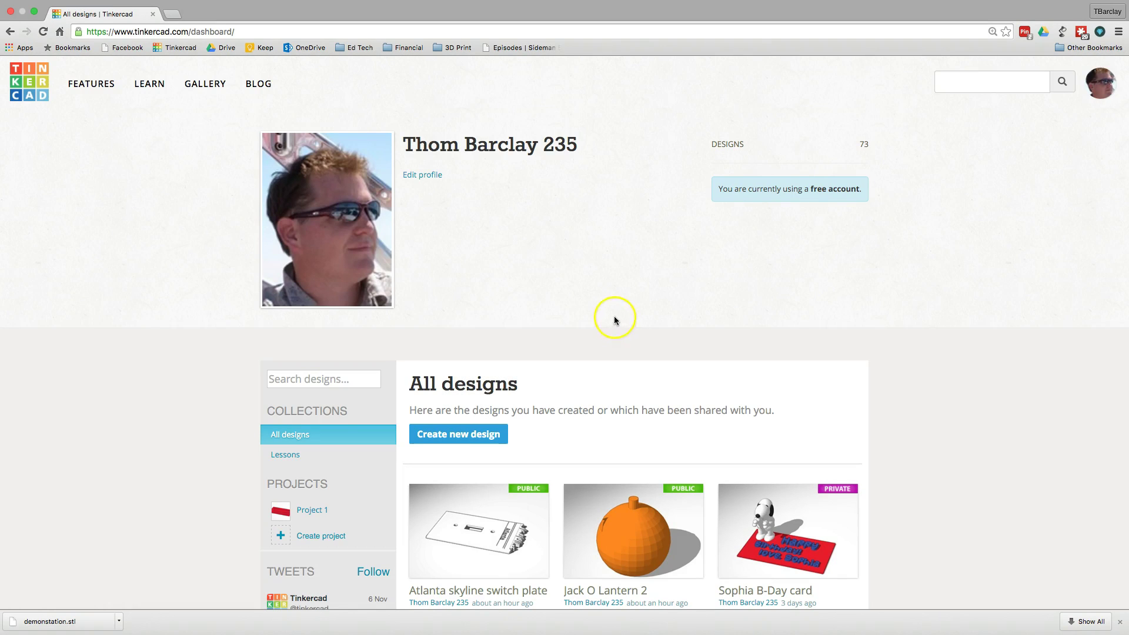
pyautogui.click(486, 441)
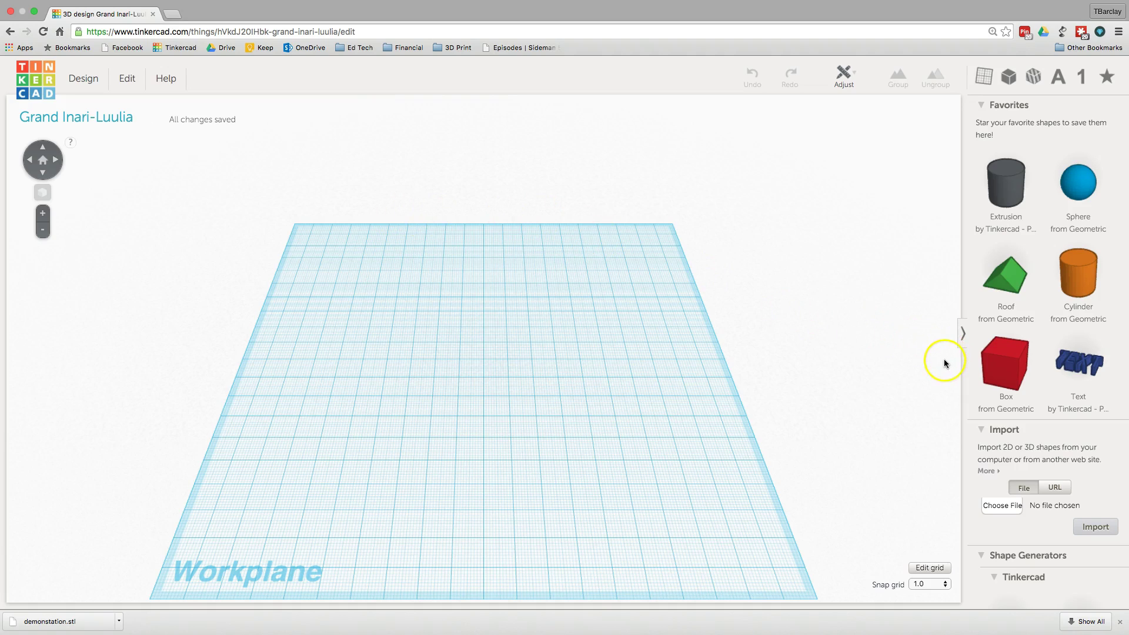
# Place a red box behind the centre of the workplane and stretch its base into a long rectangle.
pyautogui.moveTo(1005, 362); pyautogui.dragTo(478, 318)
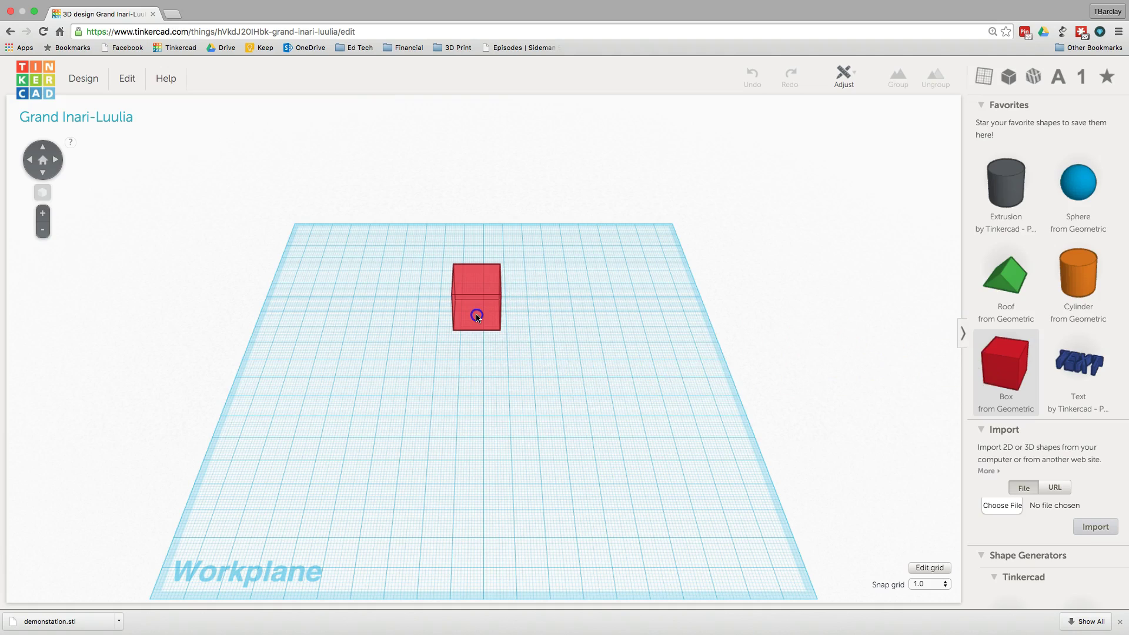
pyautogui.moveTo(477, 317); pyautogui.dragTo(478, 317)
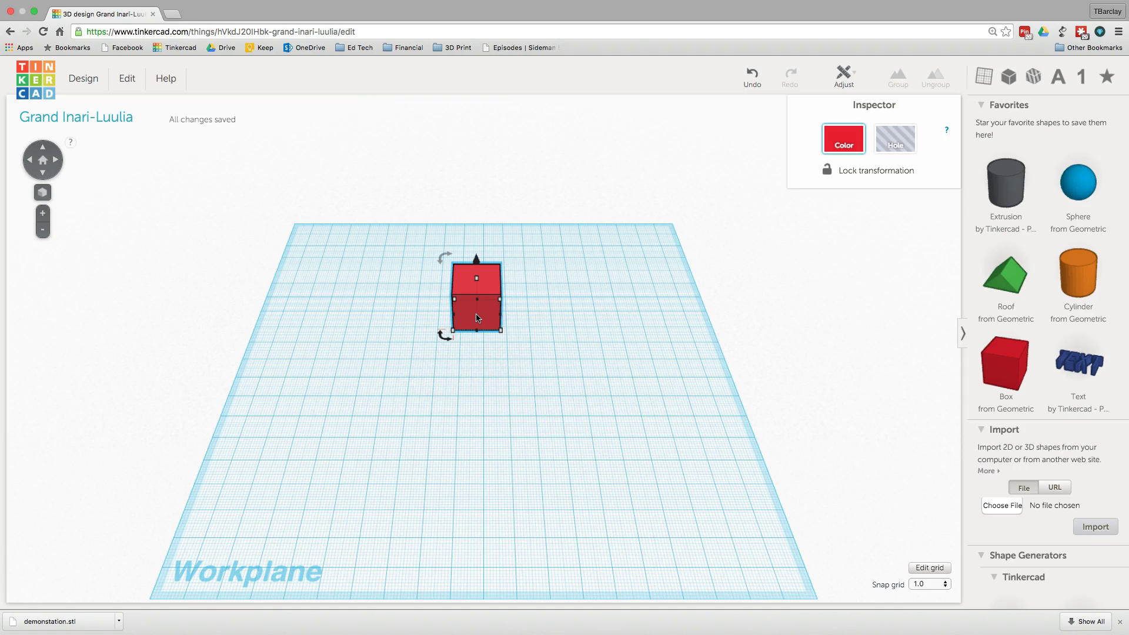
pyautogui.moveTo(501, 334)
pyautogui.moveTo(501, 334); pyautogui.dragTo(522, 358)
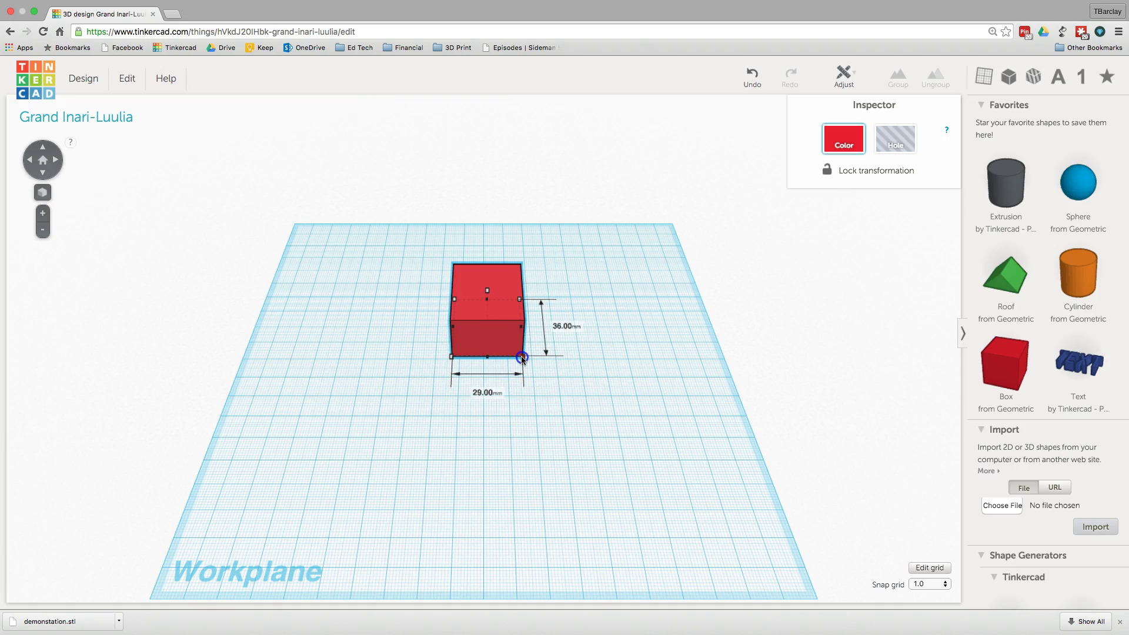
pyautogui.moveTo(523, 358); pyautogui.dragTo(493, 429)
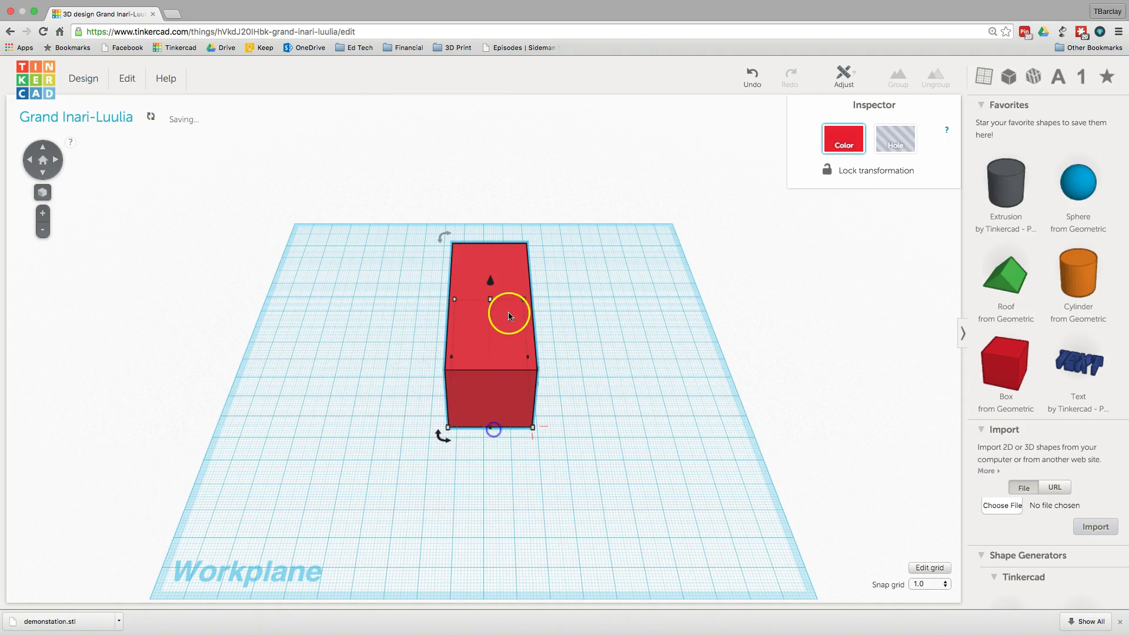
# Make the red box taller and rotate it a quarter turn flat on the workplane.
pyautogui.moveTo(490, 281)
pyautogui.mouseDown()
pyautogui.moveTo(489, 218)
pyautogui.moveTo(488, 281)
pyautogui.mouseUp()
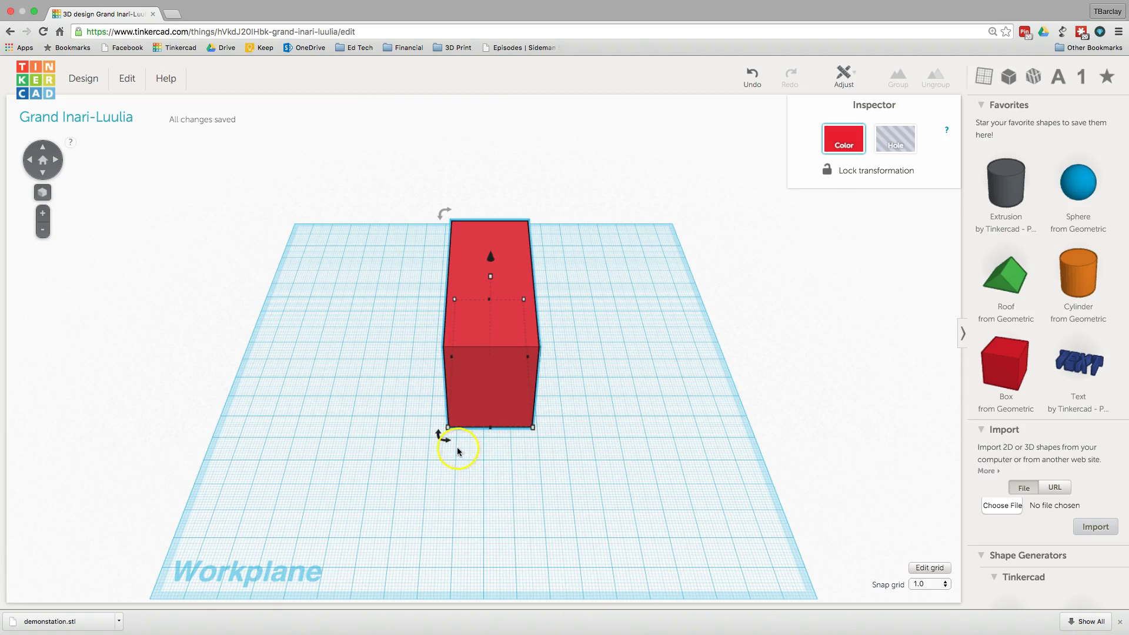
pyautogui.moveTo(445, 443); pyautogui.dragTo(446, 443)
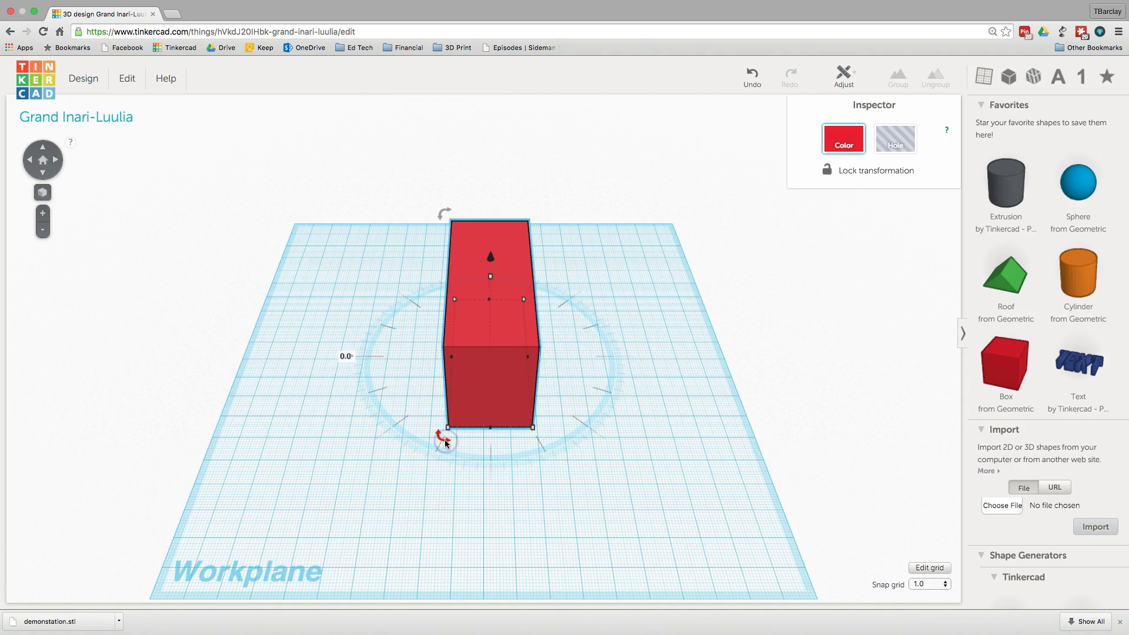
pyautogui.moveTo(428, 427); pyautogui.dragTo(400, 339)
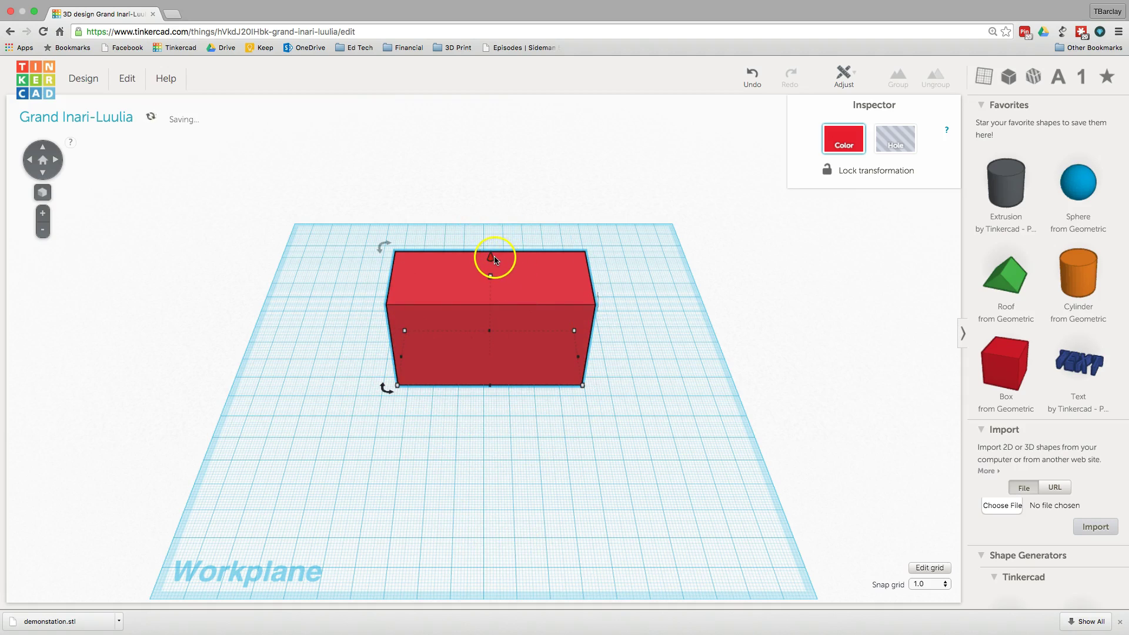
# Try lifting the red box off the workplane and return it to 0 mm elevation.
pyautogui.moveTo(493, 262); pyautogui.dragTo(495, 224, button='right')
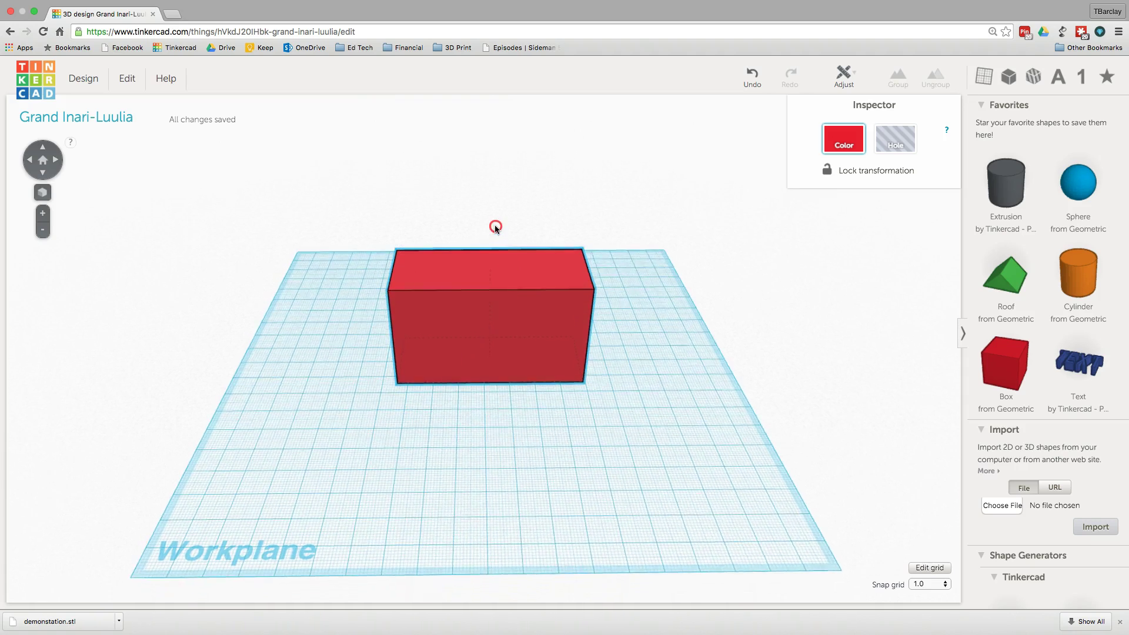
pyautogui.moveTo(490, 246)
pyautogui.mouseDown()
pyautogui.moveTo(494, 157)
pyautogui.moveTo(493, 248)
pyautogui.mouseUp()
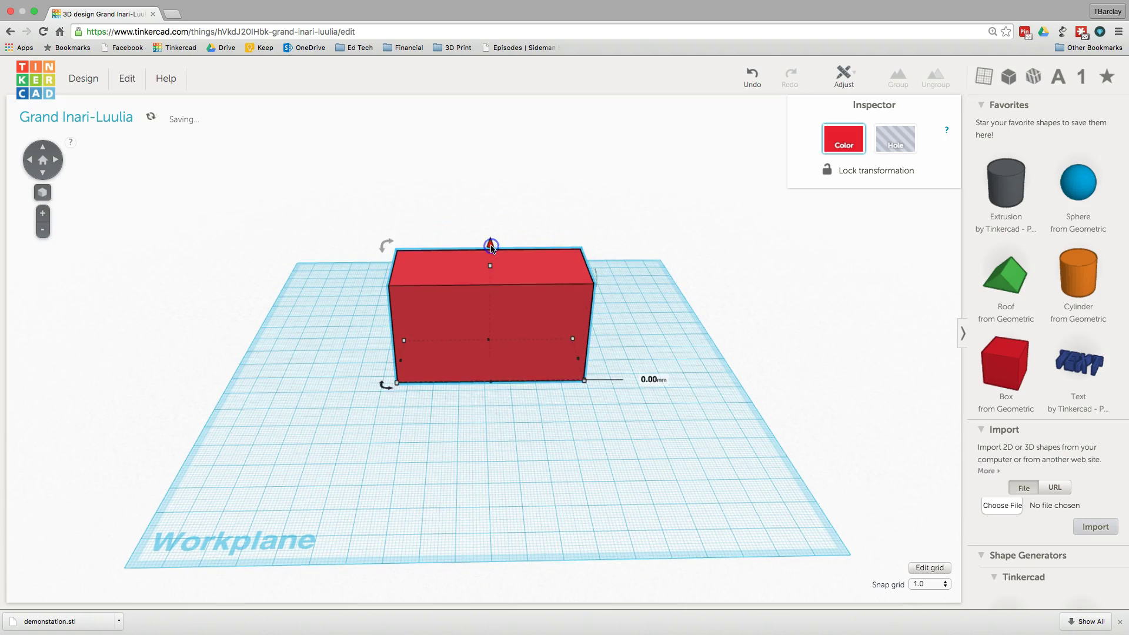
pyautogui.moveTo(616, 407)
pyautogui.mouseDown(button='right')
pyautogui.moveTo(630, 398)
pyautogui.moveTo(628, 410)
pyautogui.mouseUp(button='right')
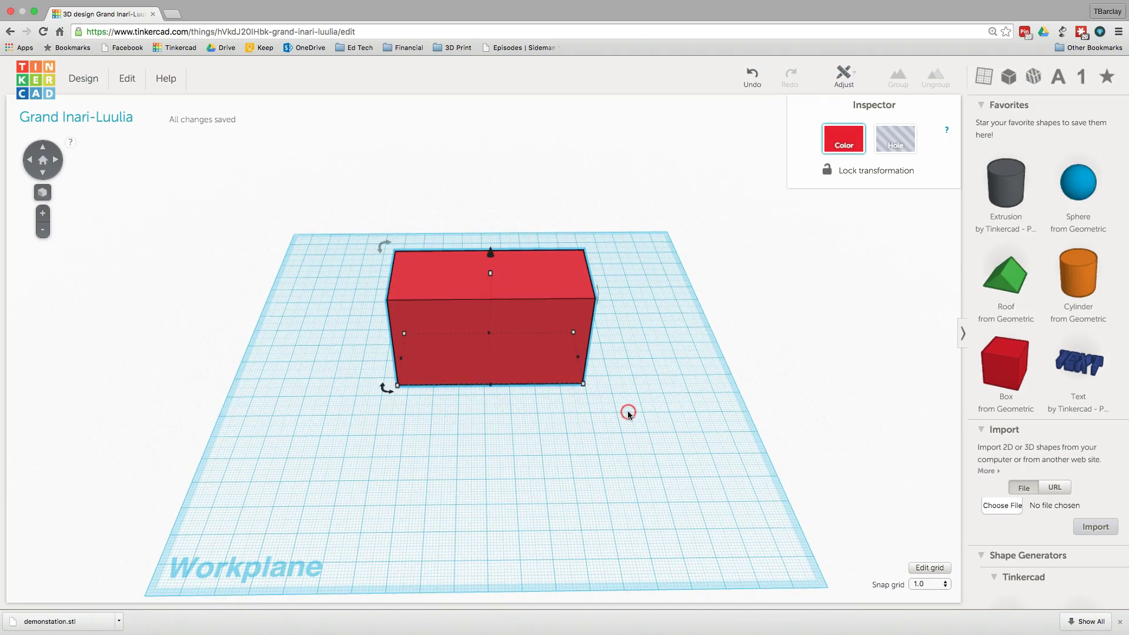
pyautogui.moveTo(663, 377)
pyautogui.mouseDown(button='right')
pyautogui.moveTo(574, 443)
pyautogui.moveTo(348, 396)
pyautogui.moveTo(320, 250)
pyautogui.moveTo(454, 340)
pyautogui.moveTo(671, 349)
pyautogui.moveTo(663, 358)
pyautogui.mouseUp(button='right')
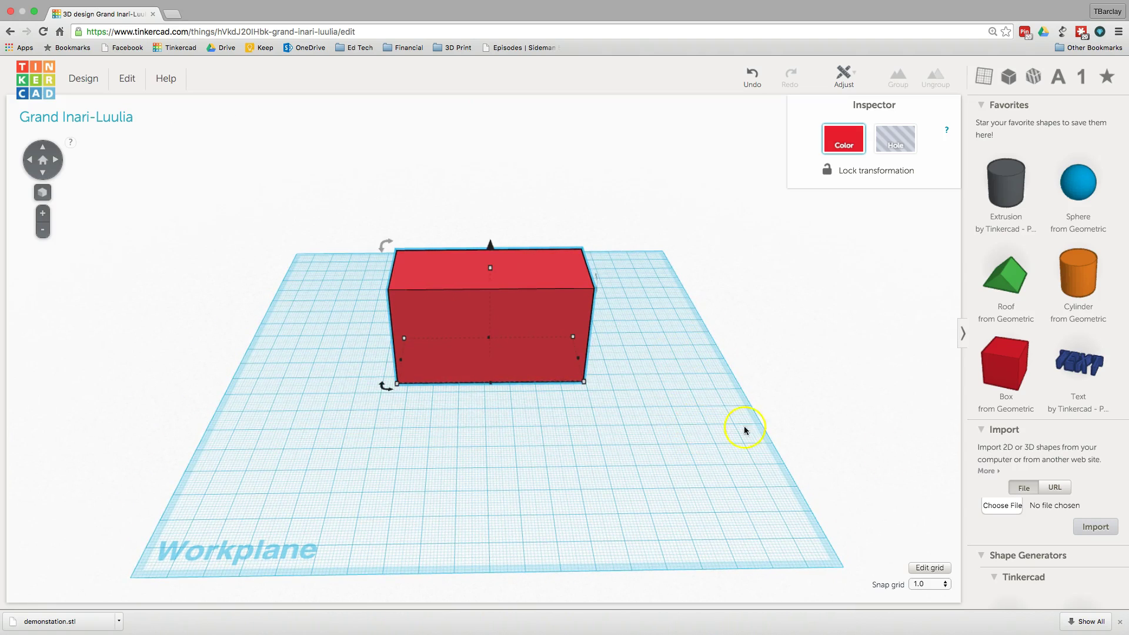
# Add a second, small box in front of the large one, raise it, and move it back toward the large box.
pyautogui.moveTo(694, 356); pyautogui.dragTo(725, 350, button='right')
pyautogui.moveTo(1003, 356); pyautogui.dragTo(499, 441)
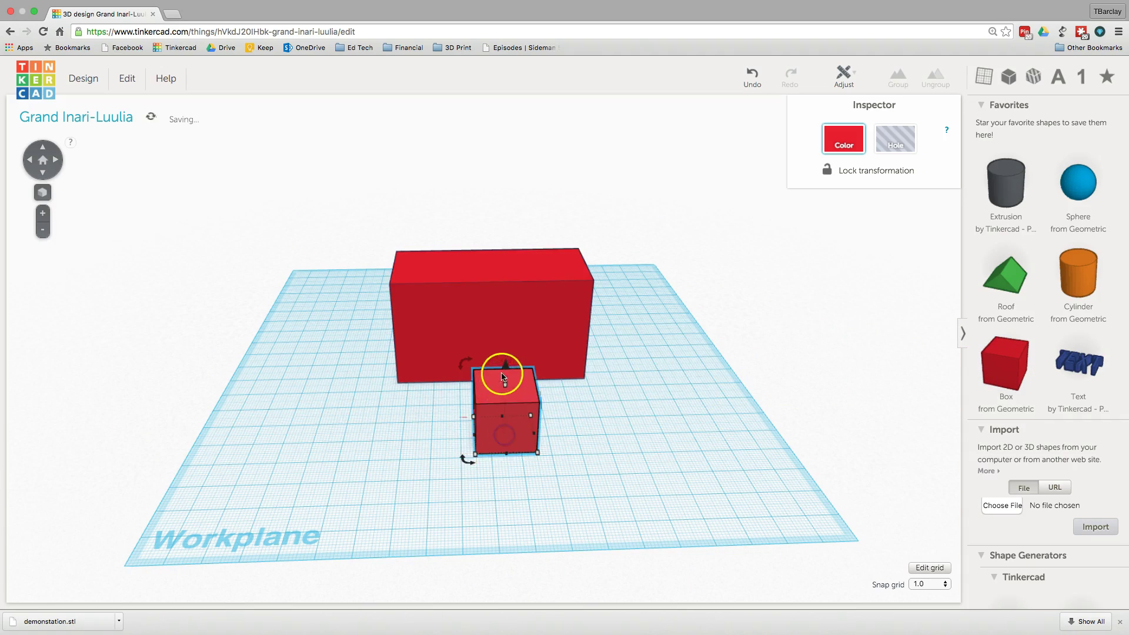
pyautogui.moveTo(513, 300); pyautogui.dragTo(499, 274)
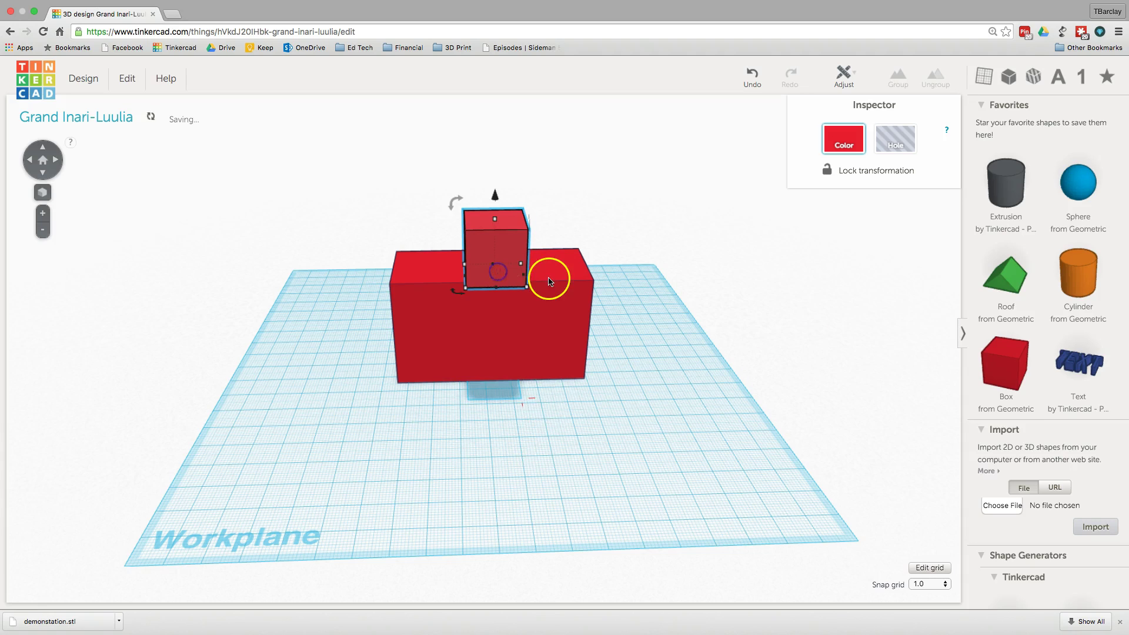
# Examine the raised small box's position relative to the large box from several angles and distances.
pyautogui.moveTo(497, 360); pyautogui.dragTo(750, 398, button='right')
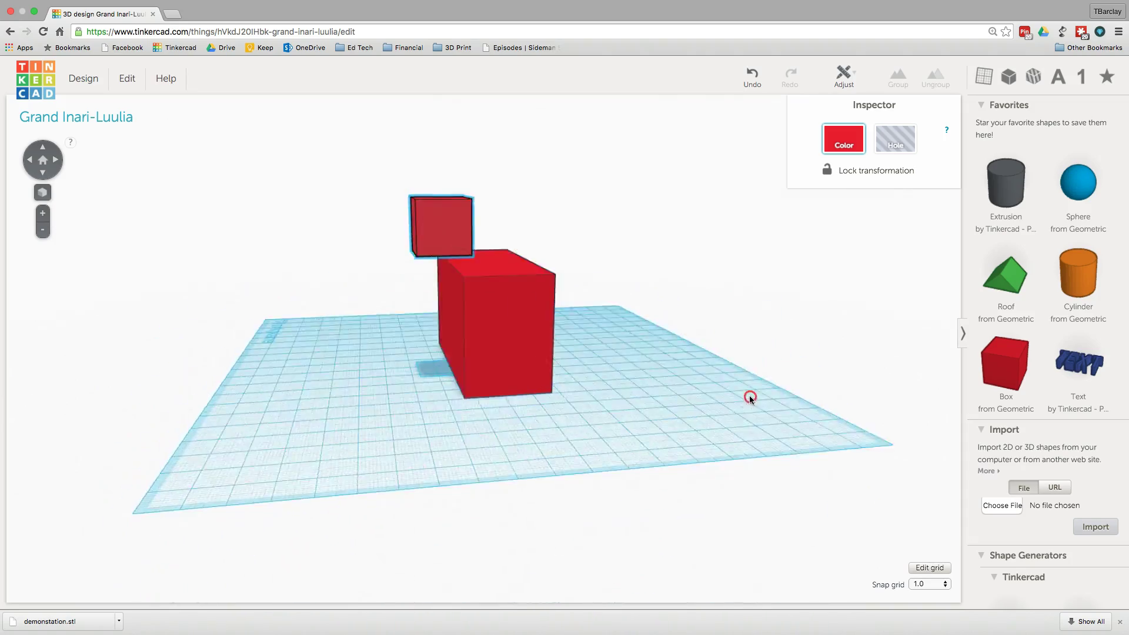
pyautogui.moveTo(340, 479); pyautogui.dragTo(487, 443, button='right')
pyautogui.moveTo(400, 482); pyautogui.dragTo(587, 418, button='right')
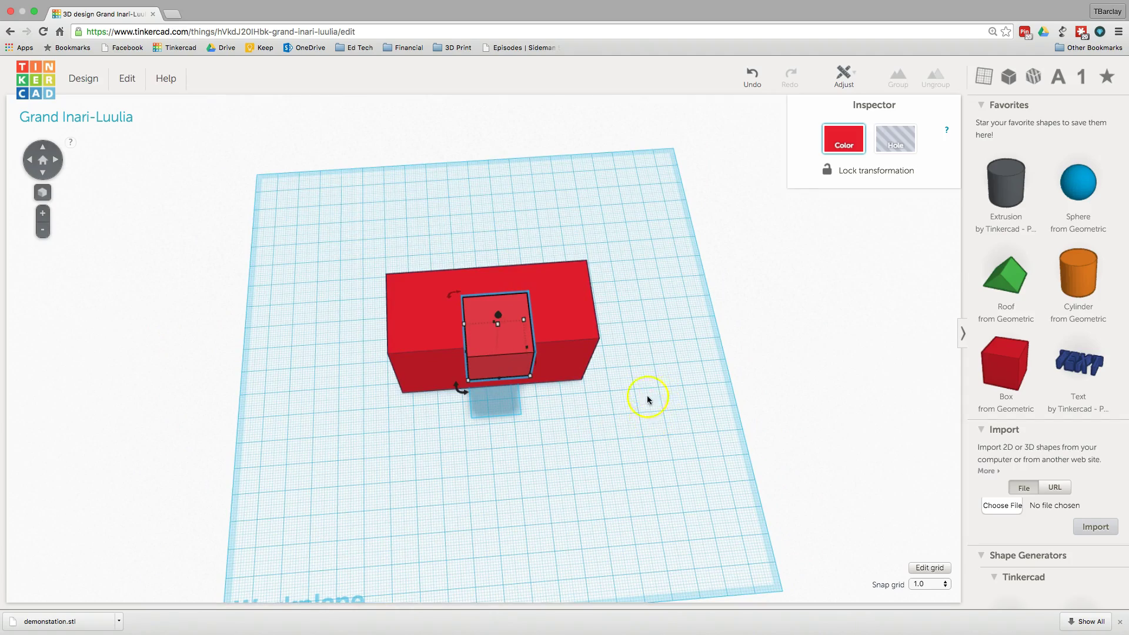
pyautogui.scroll(5, 666, 370)
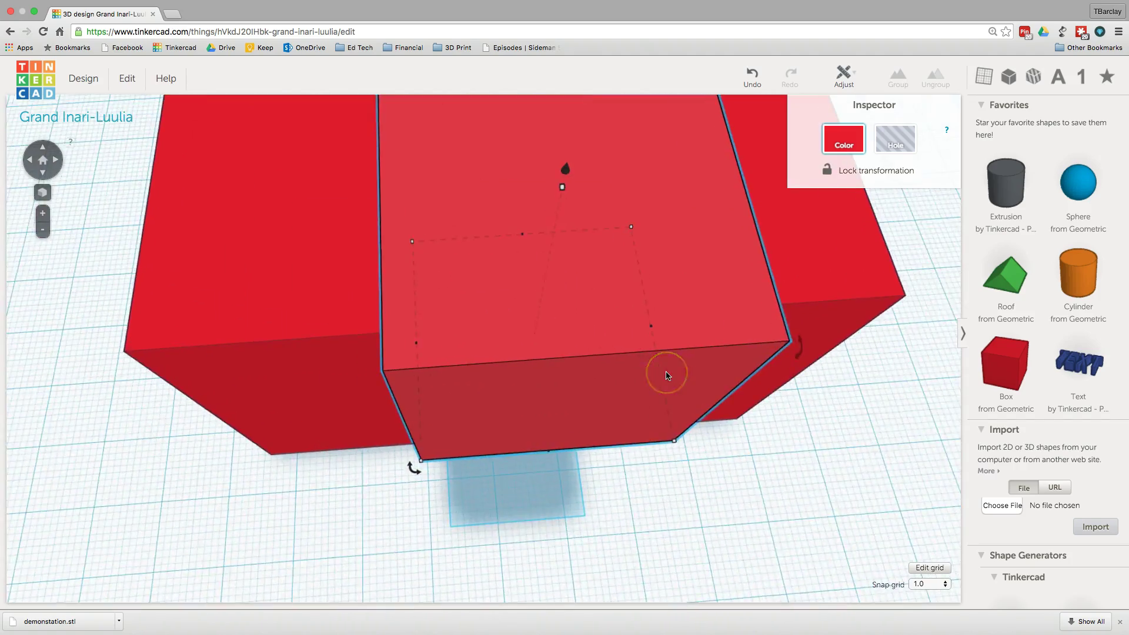
pyautogui.scroll(-5, 666, 373)
pyautogui.moveTo(711, 388); pyautogui.dragTo(681, 347, button='right')
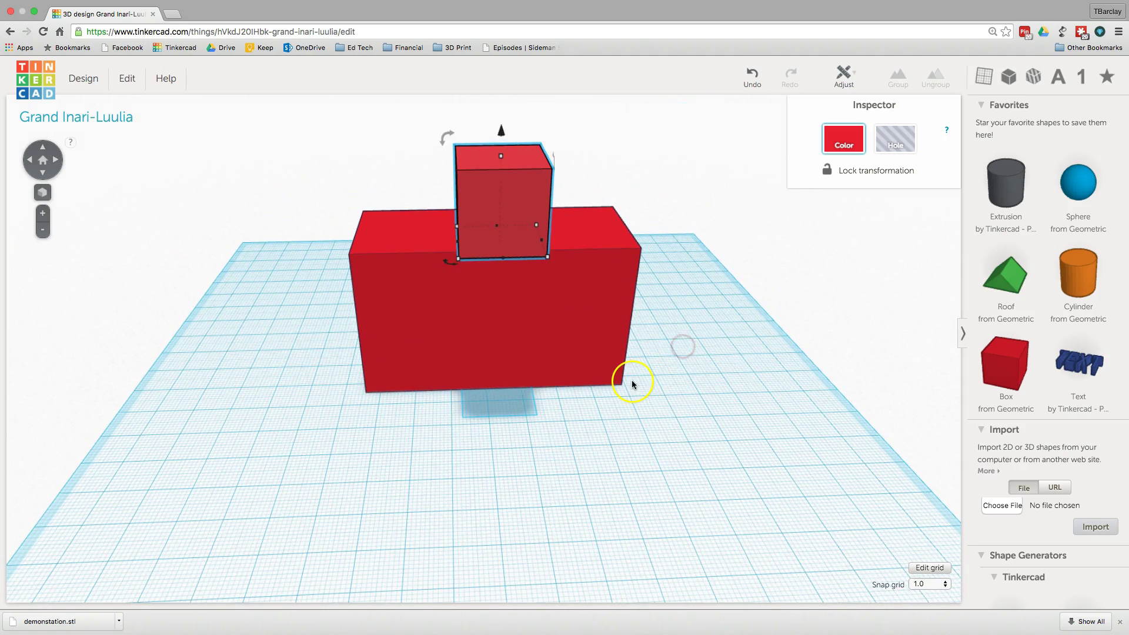
pyautogui.moveTo(735, 436); pyautogui.dragTo(731, 461, button='right')
pyautogui.scroll(5, 680, 451)
pyautogui.scroll(5, 615, 462)
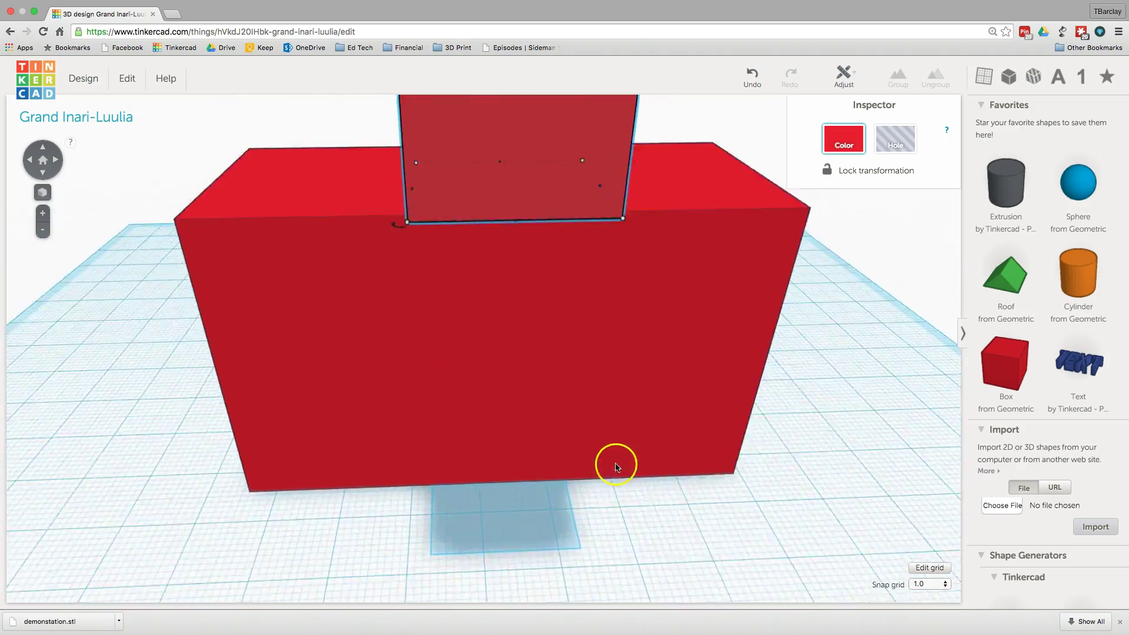
pyautogui.moveTo(612, 468); pyautogui.dragTo(694, 456, button='right')
pyautogui.scroll(-6, 758, 450)
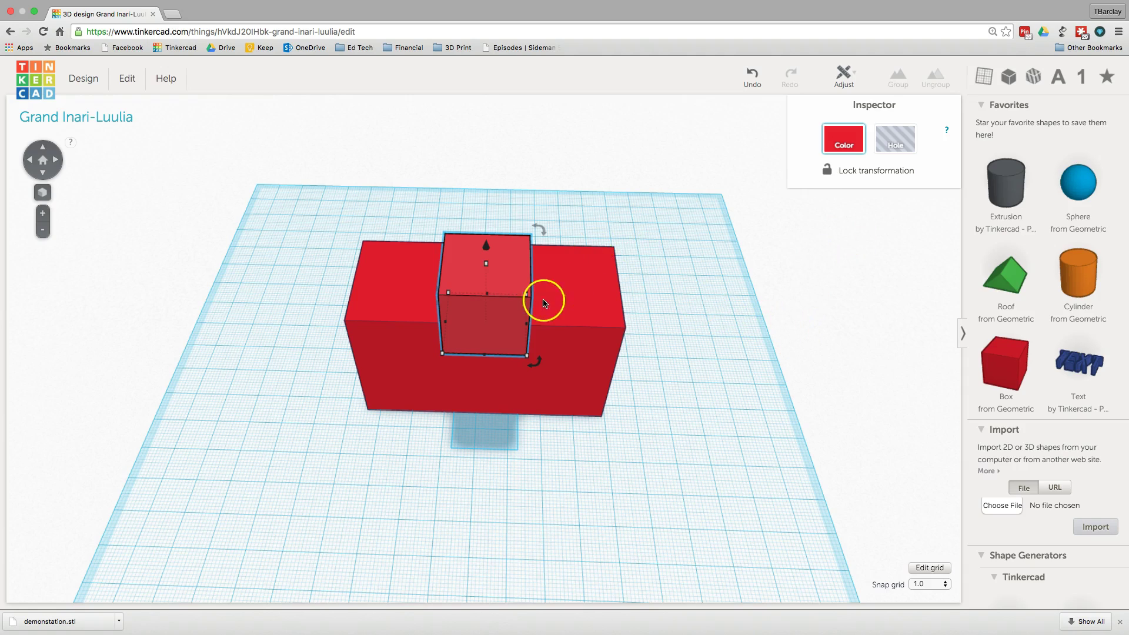
# Recolour the small box yellow, turquoise and finally blue.
pyautogui.click(845, 139)
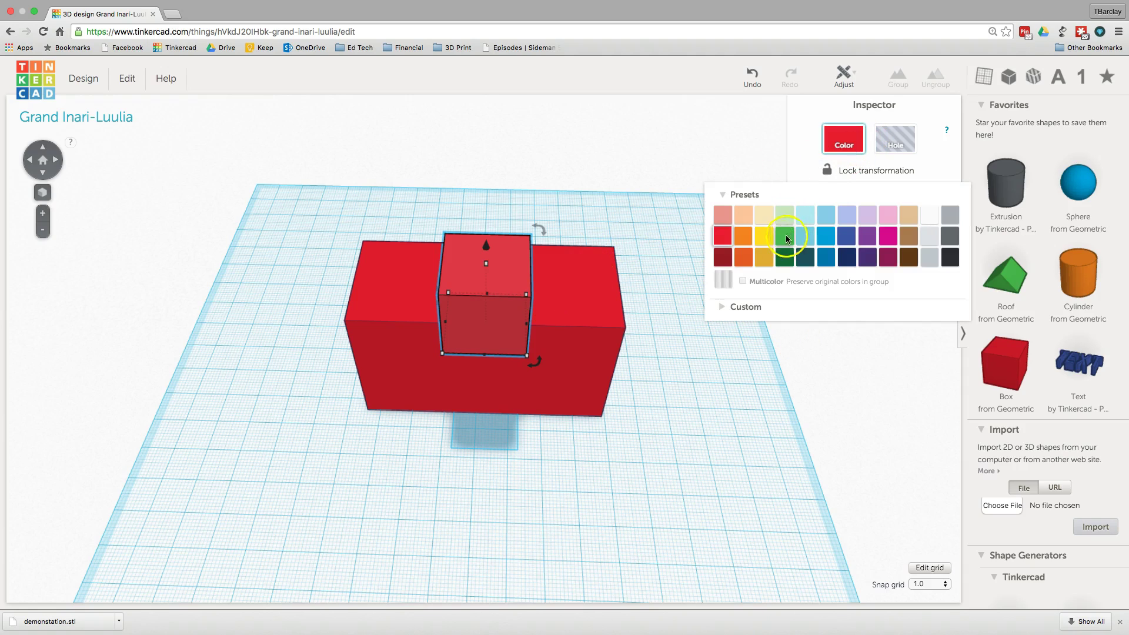
pyautogui.click(768, 241)
pyautogui.click(843, 139)
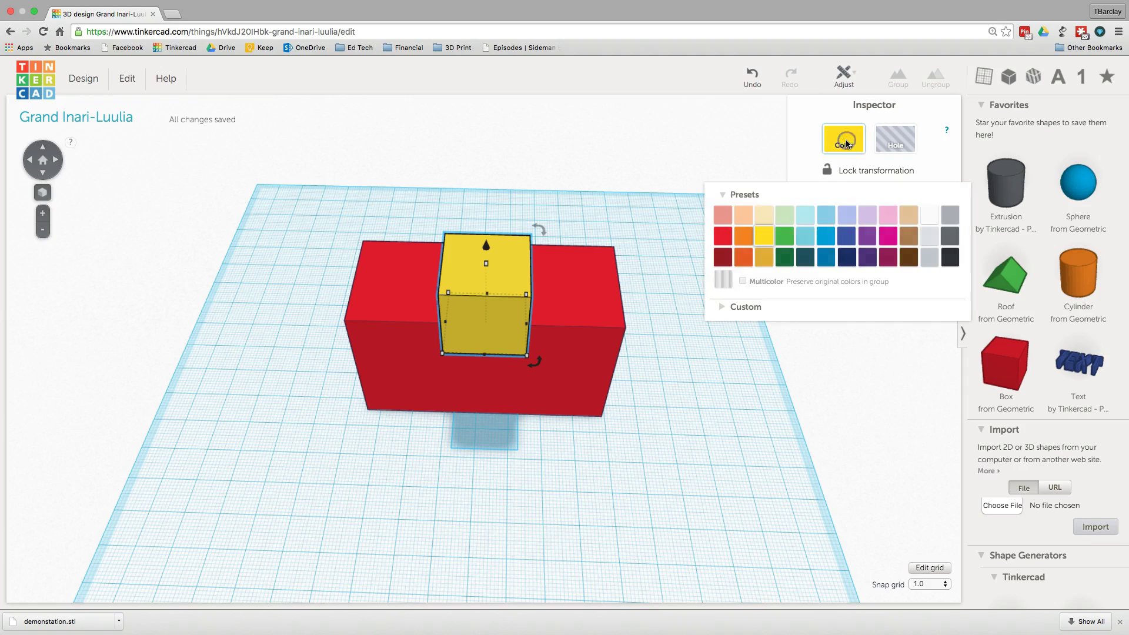
pyautogui.click(806, 245)
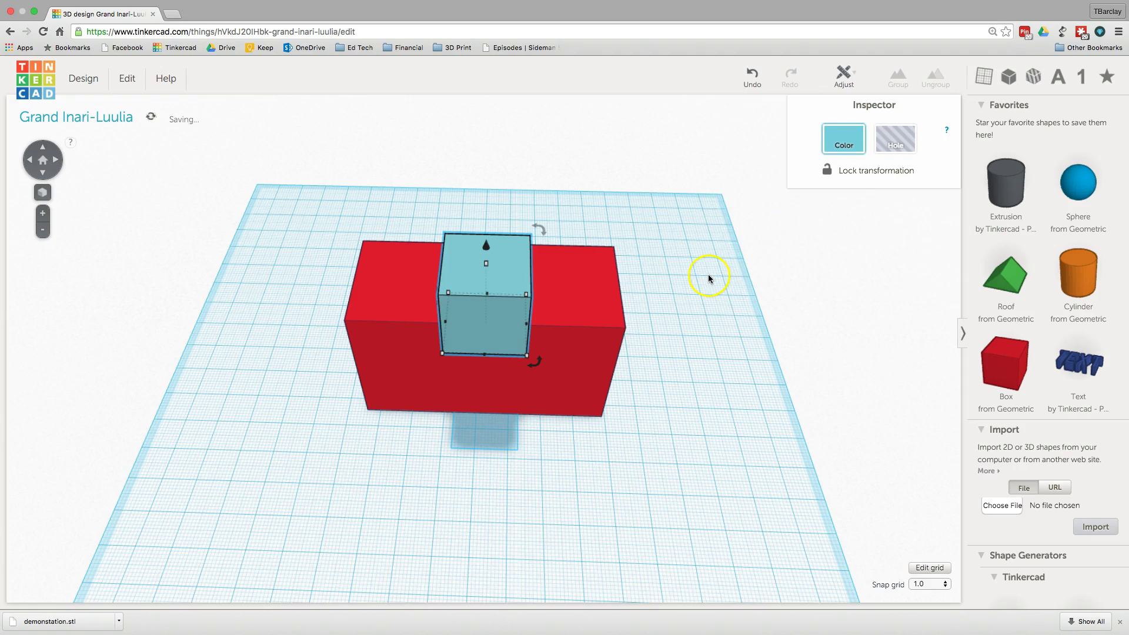
pyautogui.click(843, 140)
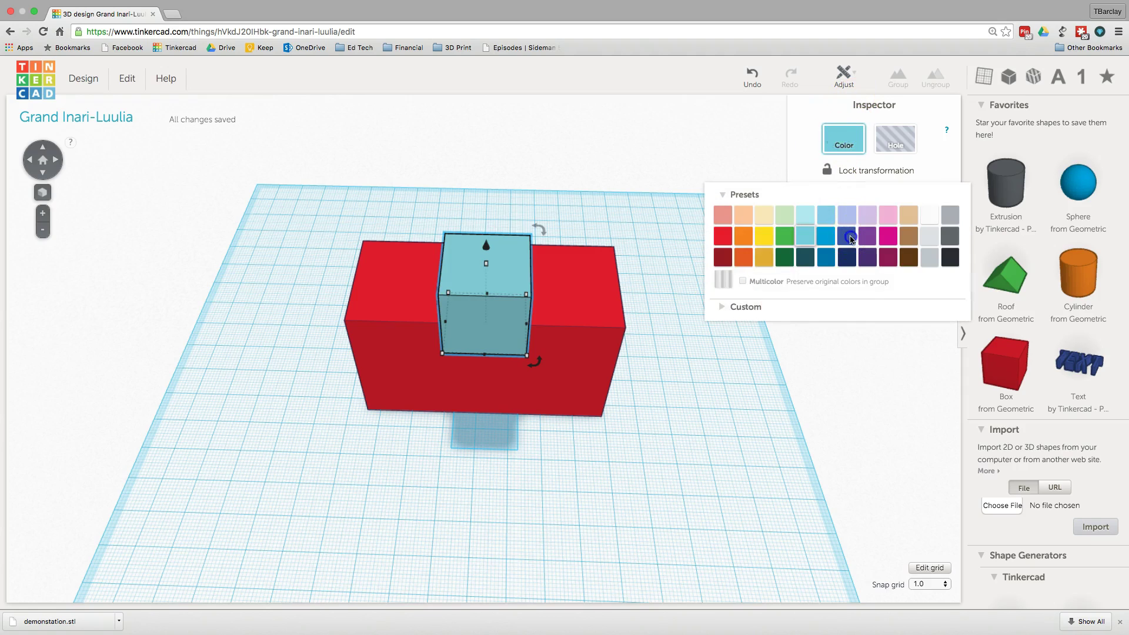
pyautogui.click(849, 238)
# Delete the small blue box and select the large red box.
pyautogui.click(493, 225)
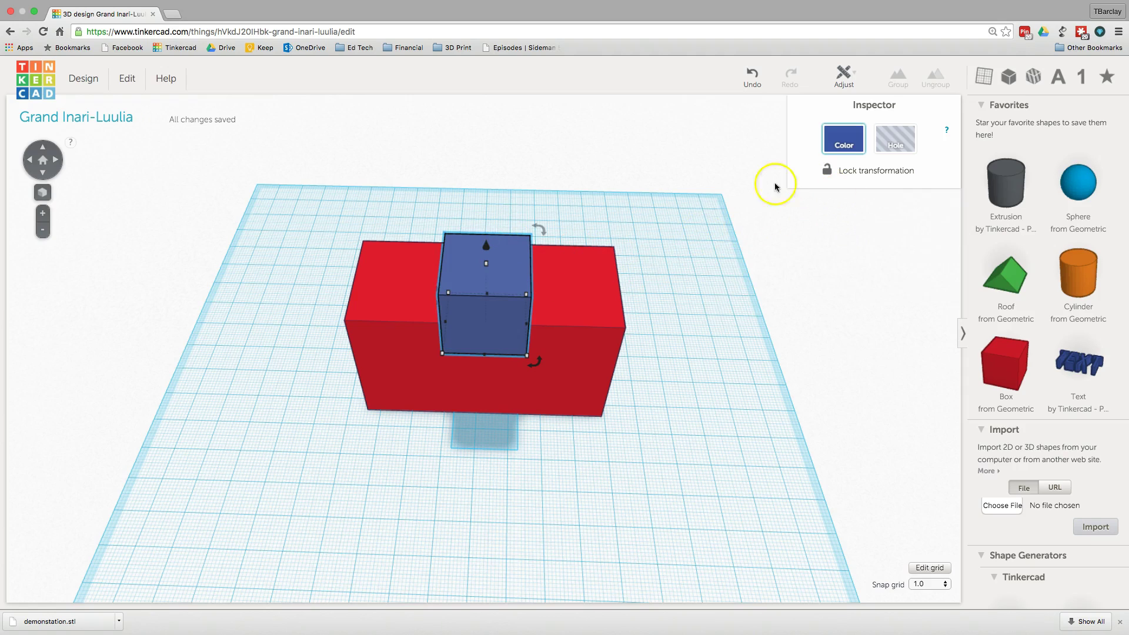
pyautogui.press('Delete')
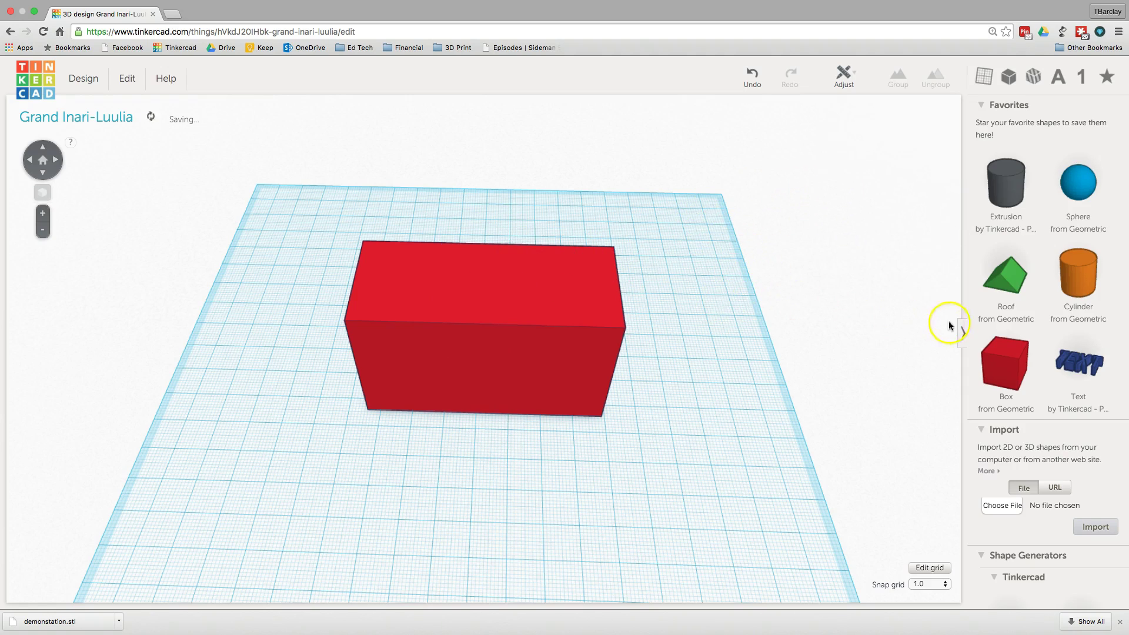
pyautogui.click(552, 329)
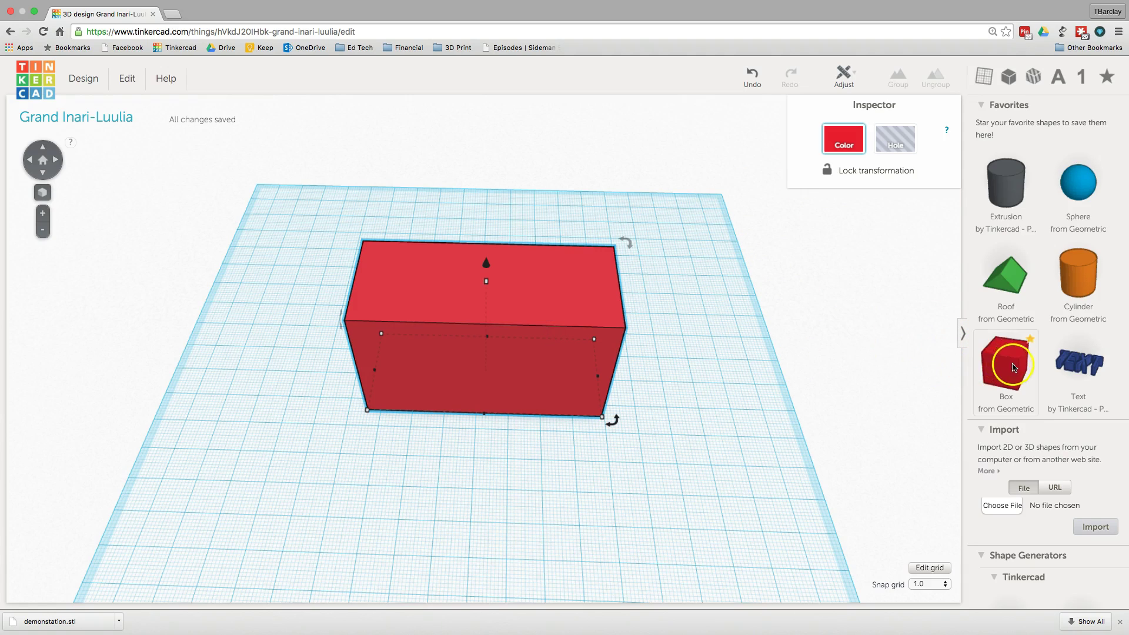
# Place a cylinder at the red box's near corner and rotate it onto its side.
pyautogui.moveTo(1079, 274); pyautogui.dragTo(369, 412)
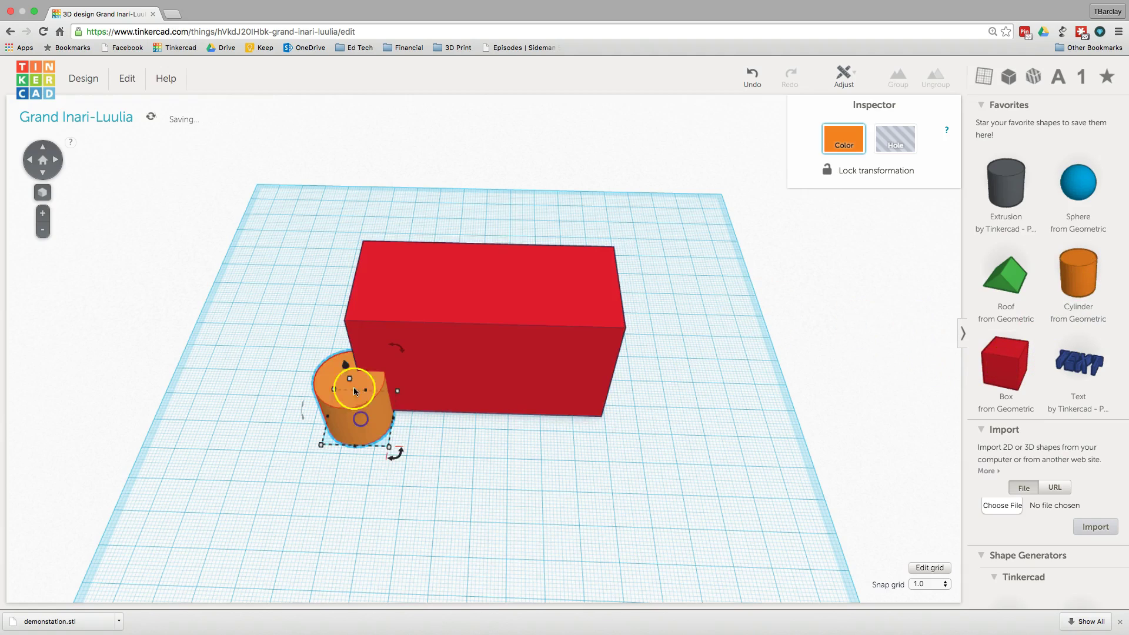
pyautogui.moveTo(520, 464); pyautogui.dragTo(530, 430, button='right')
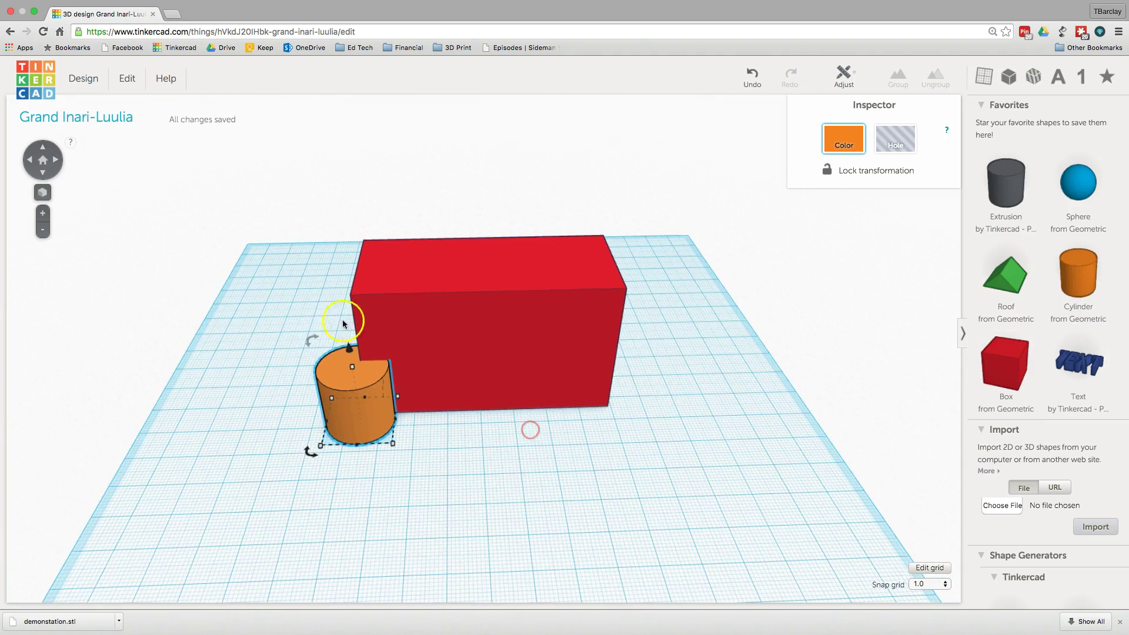
pyautogui.moveTo(313, 339); pyautogui.dragTo(395, 364)
pyautogui.moveTo(373, 359); pyautogui.dragTo(376, 364)
# Stretch the cylinder to about 87 mm long and shift it to lie centred along the red box's front.
pyautogui.moveTo(406, 400); pyautogui.dragTo(617, 439)
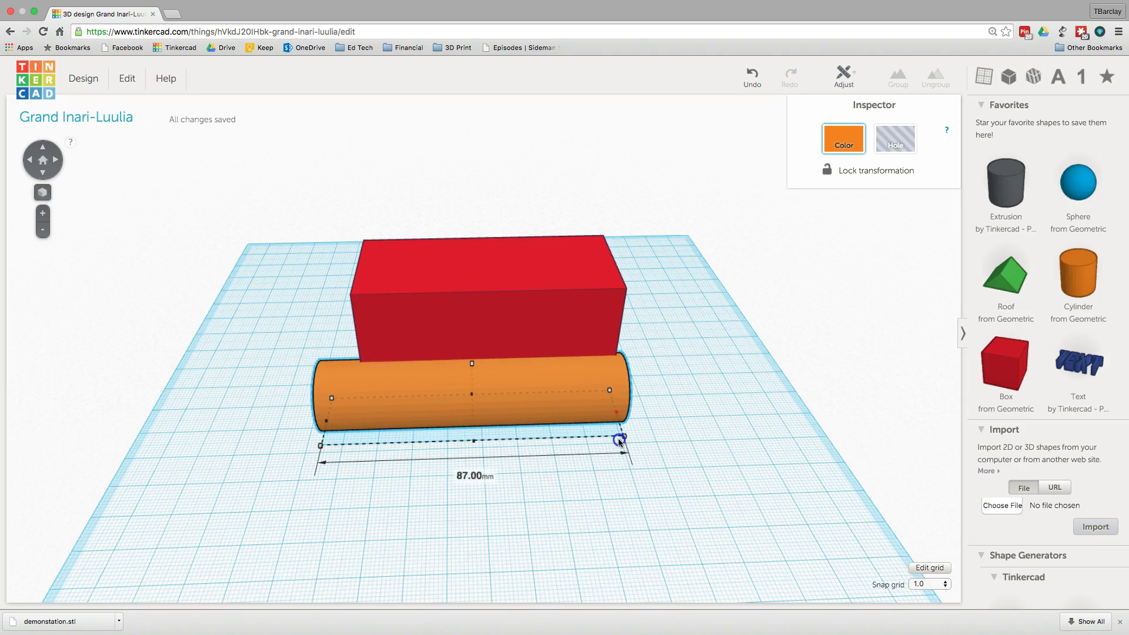
pyautogui.moveTo(496, 396); pyautogui.dragTo(517, 392)
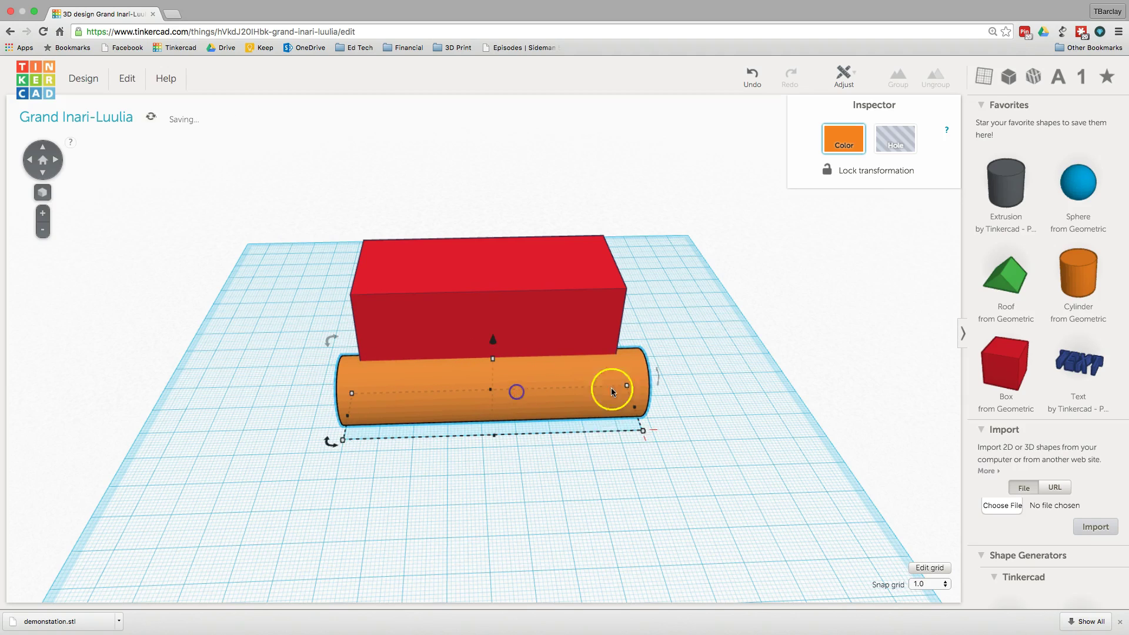
# Select the box and cylinder together with a selection window, and clear the selection.
pyautogui.moveTo(671, 256); pyautogui.dragTo(513, 438)
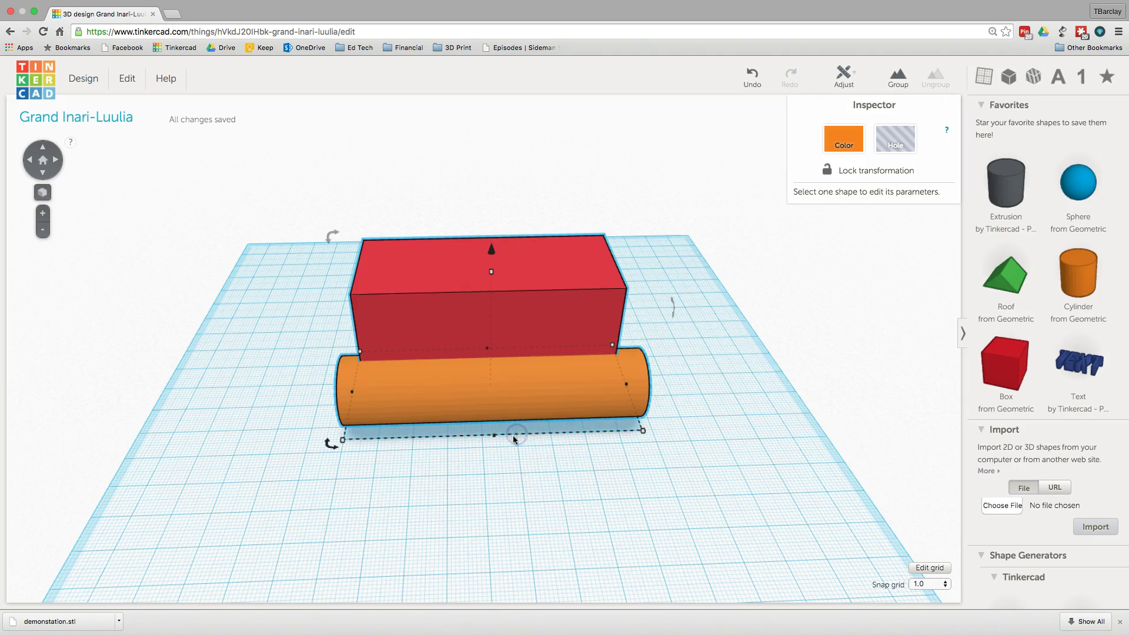
pyautogui.moveTo(690, 232); pyautogui.dragTo(464, 457)
pyautogui.click(690, 437)
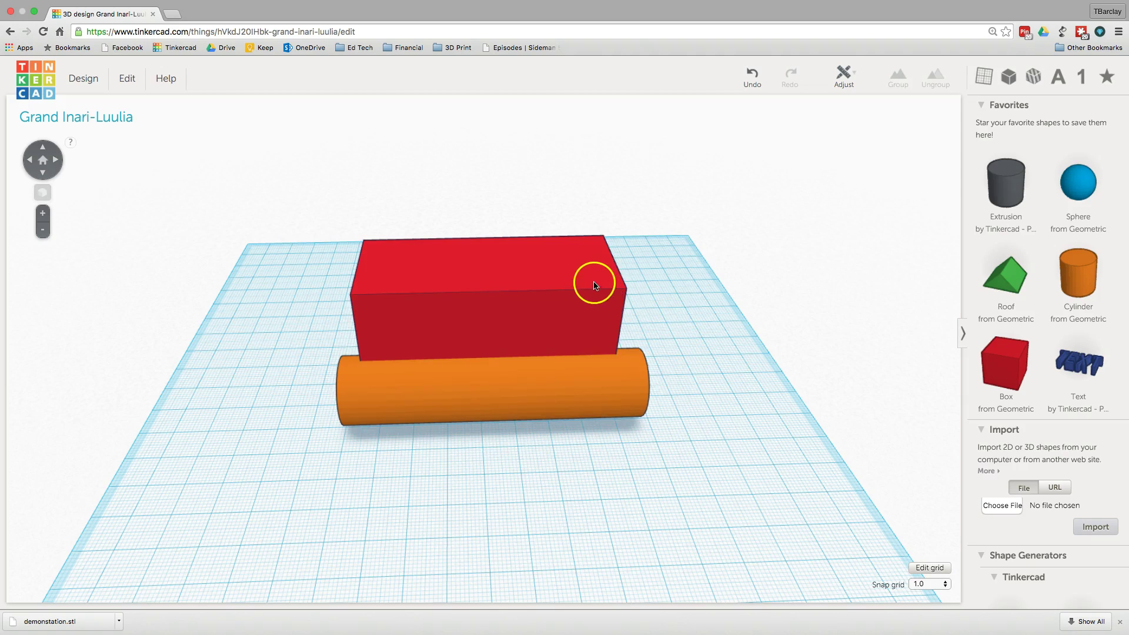
# Select the red box together with the orange cylinder and group them into one object.
pyautogui.click(577, 272)
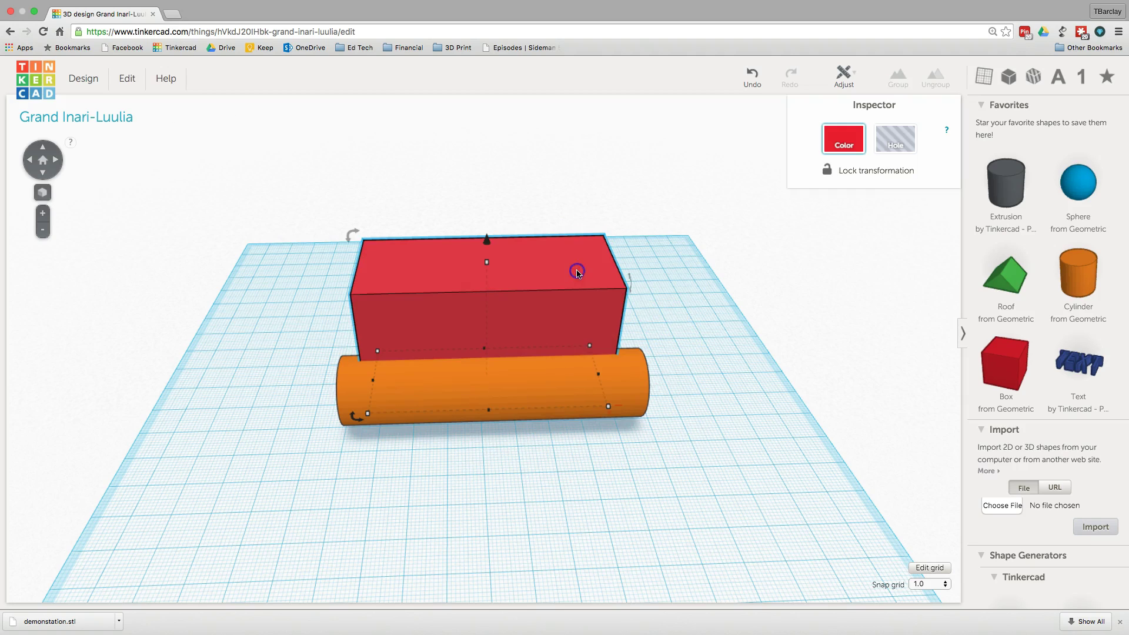
pyautogui.keyDown('shift'); pyautogui.click(639, 395); pyautogui.keyUp('shift')
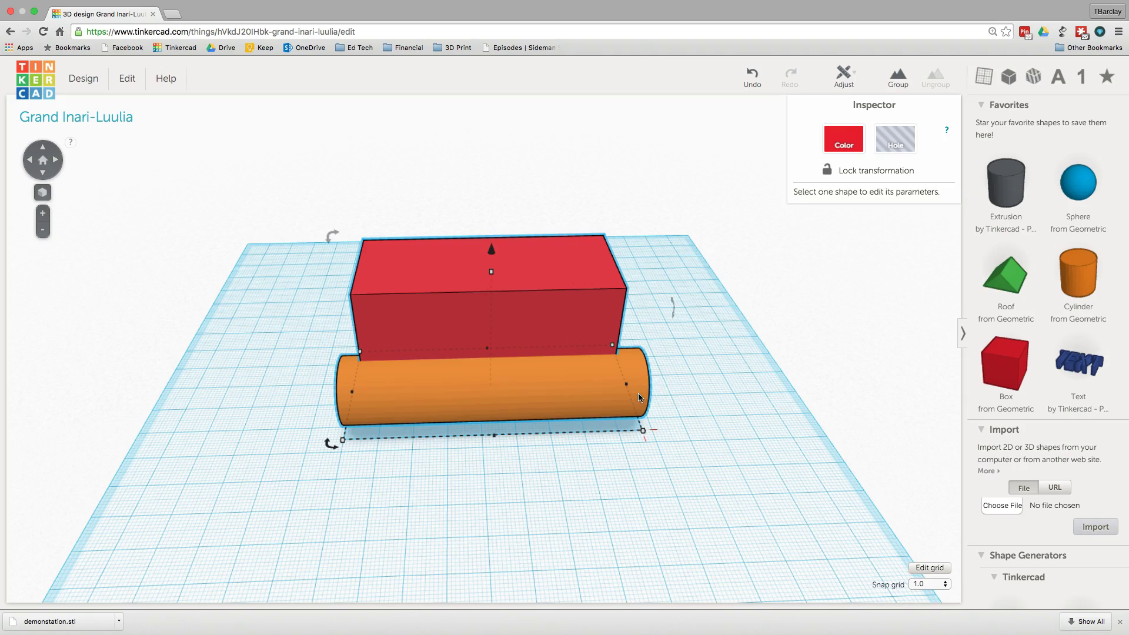
pyautogui.click(899, 84)
# Shift the grouped box and cylinder slightly on the workplane and scale the group down a little from its near corner.
pyautogui.moveTo(630, 386)
pyautogui.mouseDown()
pyautogui.moveTo(427, 417)
pyautogui.moveTo(648, 395)
pyautogui.mouseUp()
pyautogui.moveTo(326, 455)
pyautogui.moveTo(326, 455); pyautogui.dragTo(383, 430)
pyautogui.click(358, 383)
pyautogui.click(372, 328)
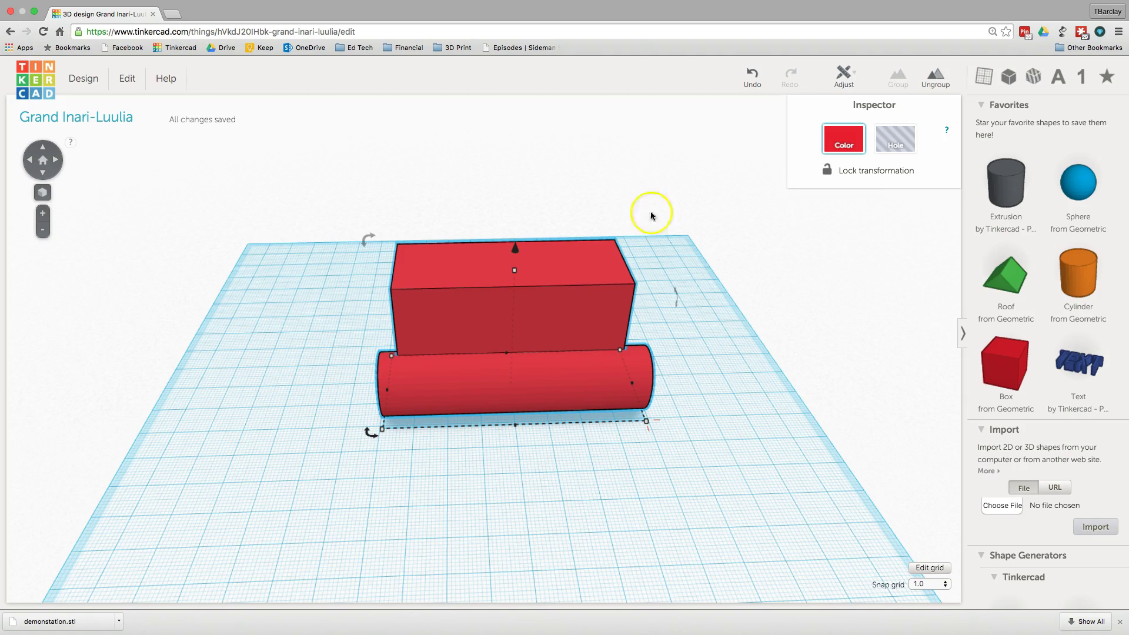
# Set the group's colour to Multicolor to preserve the original red and orange of its parts.
pyautogui.click(851, 142)
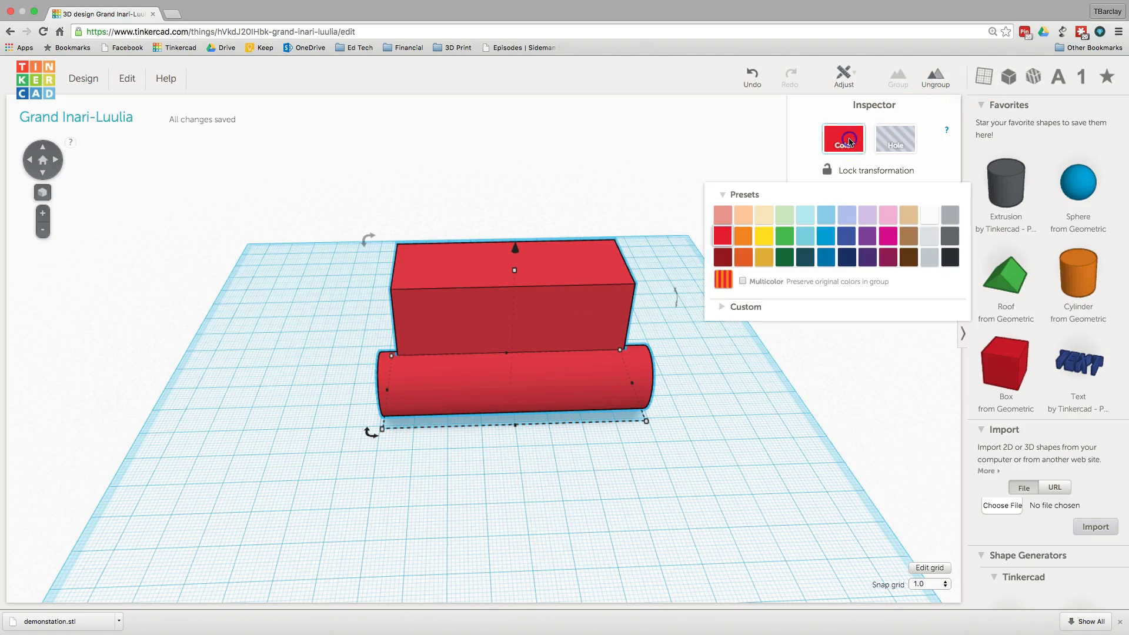
pyautogui.click(742, 282)
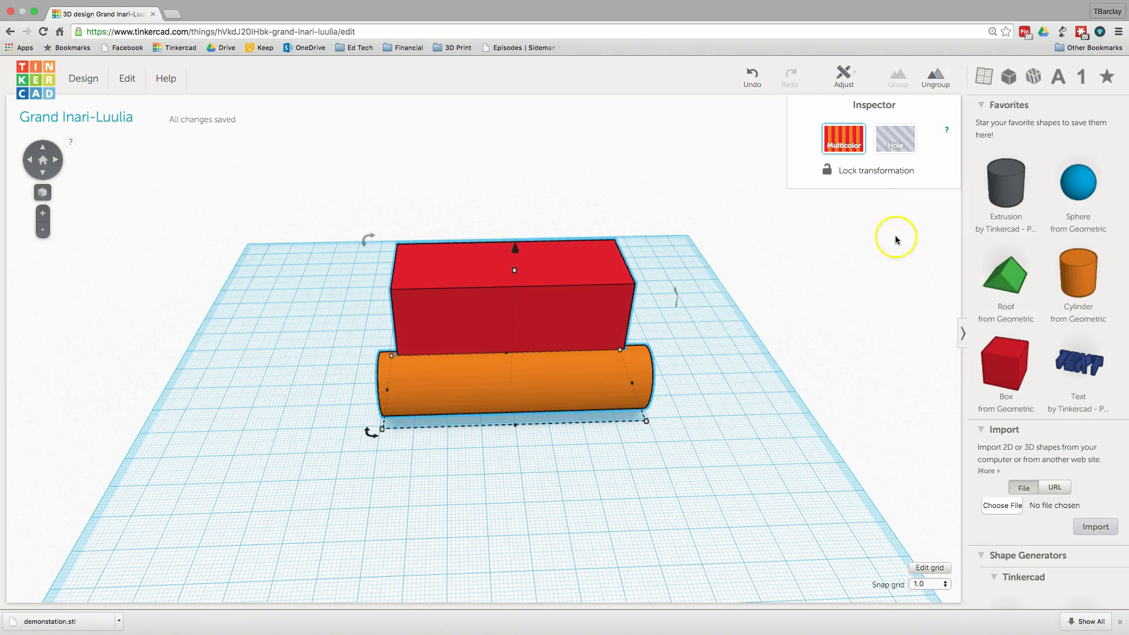
pyautogui.click(851, 144)
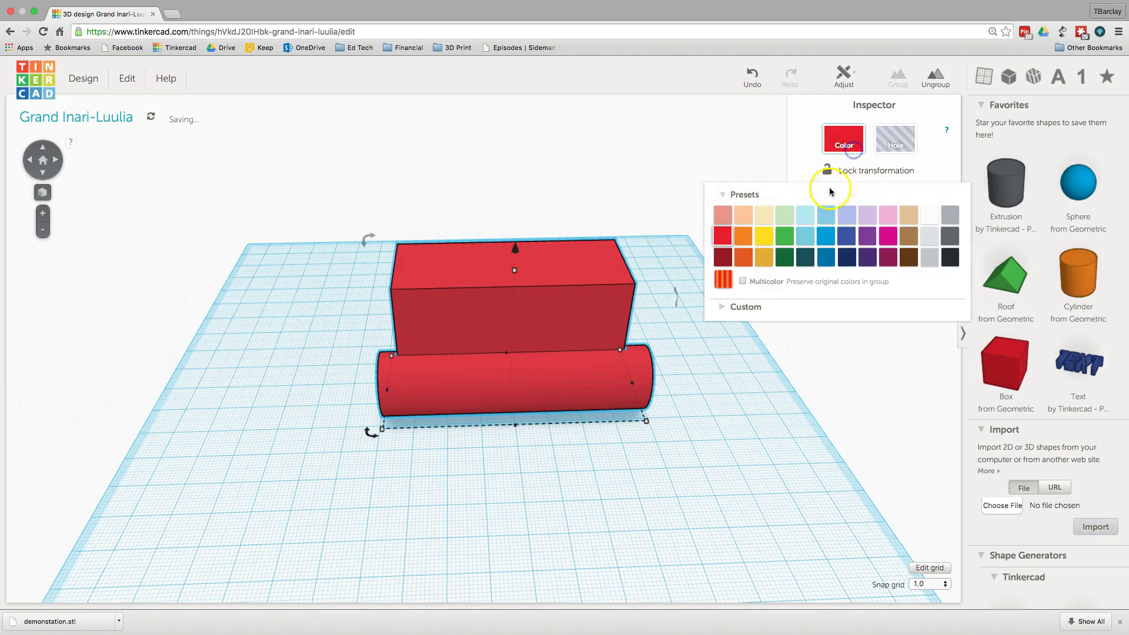
pyautogui.click(742, 281)
pyautogui.click(754, 284)
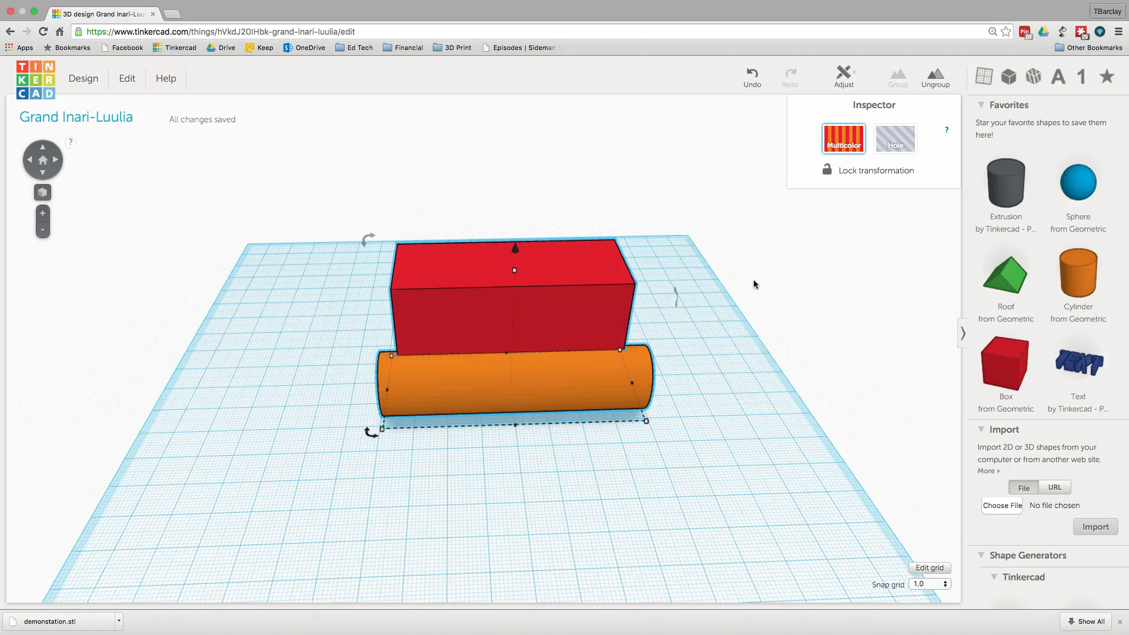
pyautogui.click(754, 282)
pyautogui.click(653, 351)
# Ungroup the box and cylinder, and turn the cylinder alone into a hole.
pyautogui.click(934, 77)
pyautogui.click(712, 307)
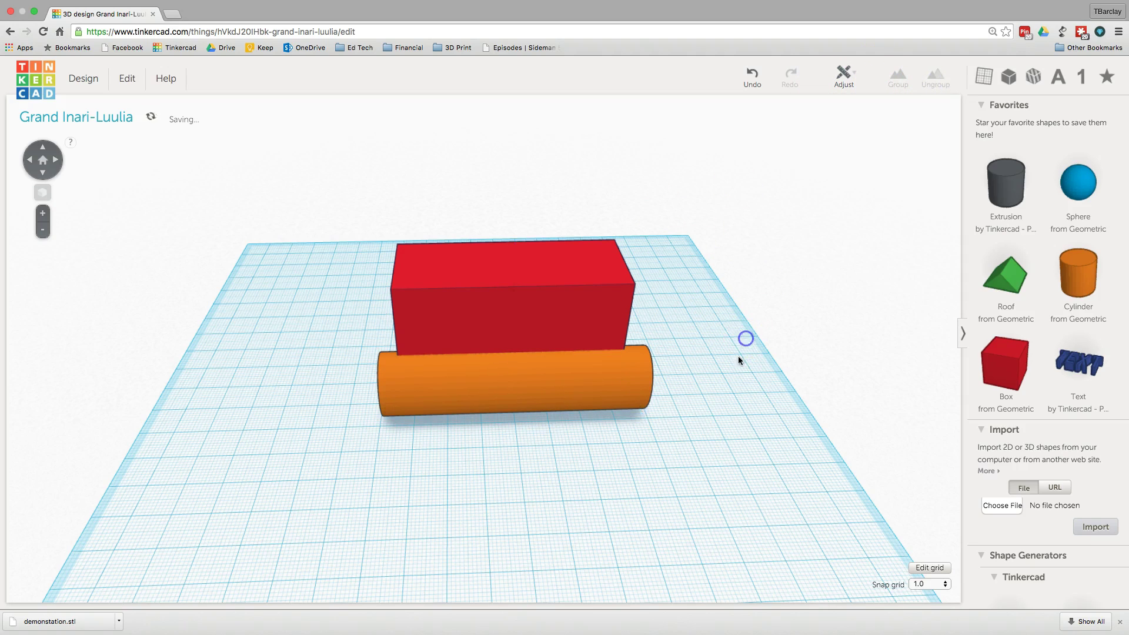
pyautogui.click(641, 397)
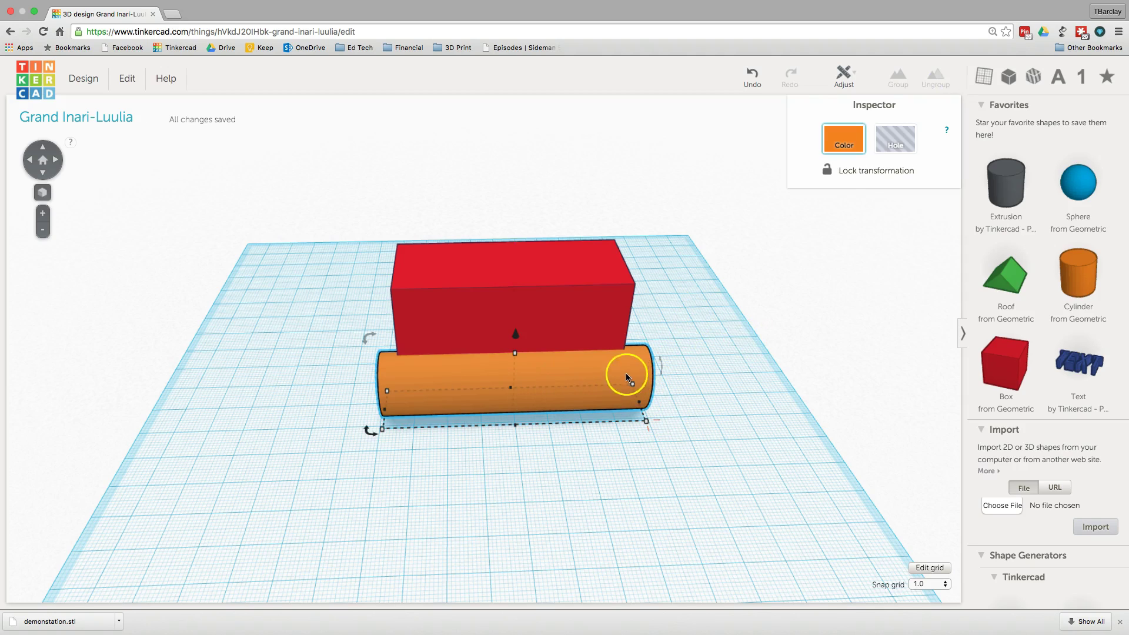
pyautogui.click(900, 141)
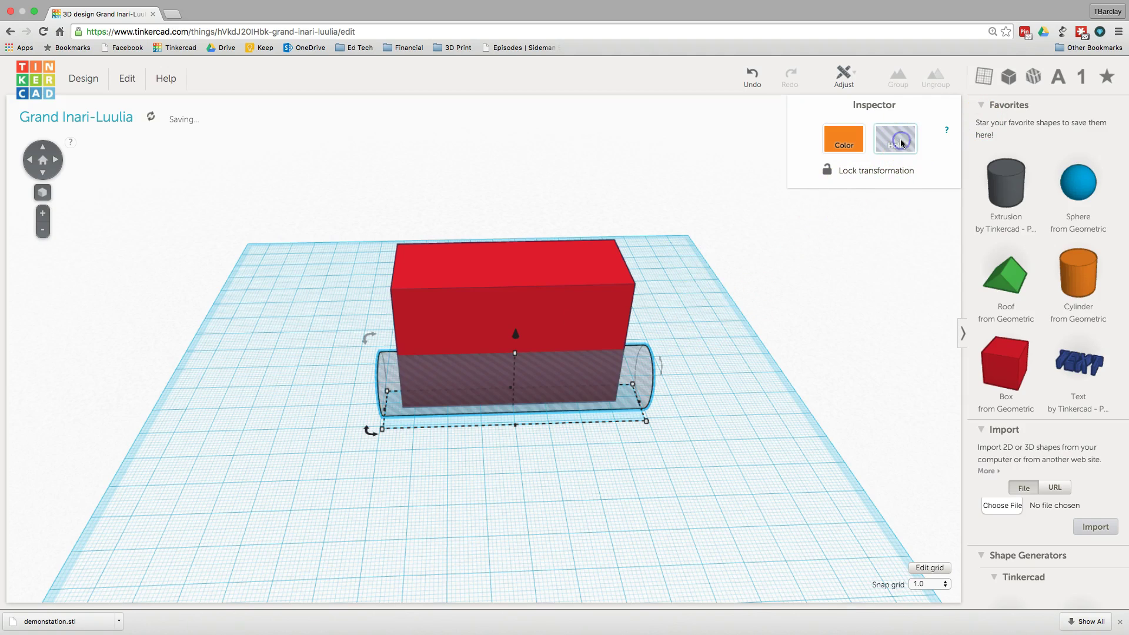
pyautogui.click(862, 108)
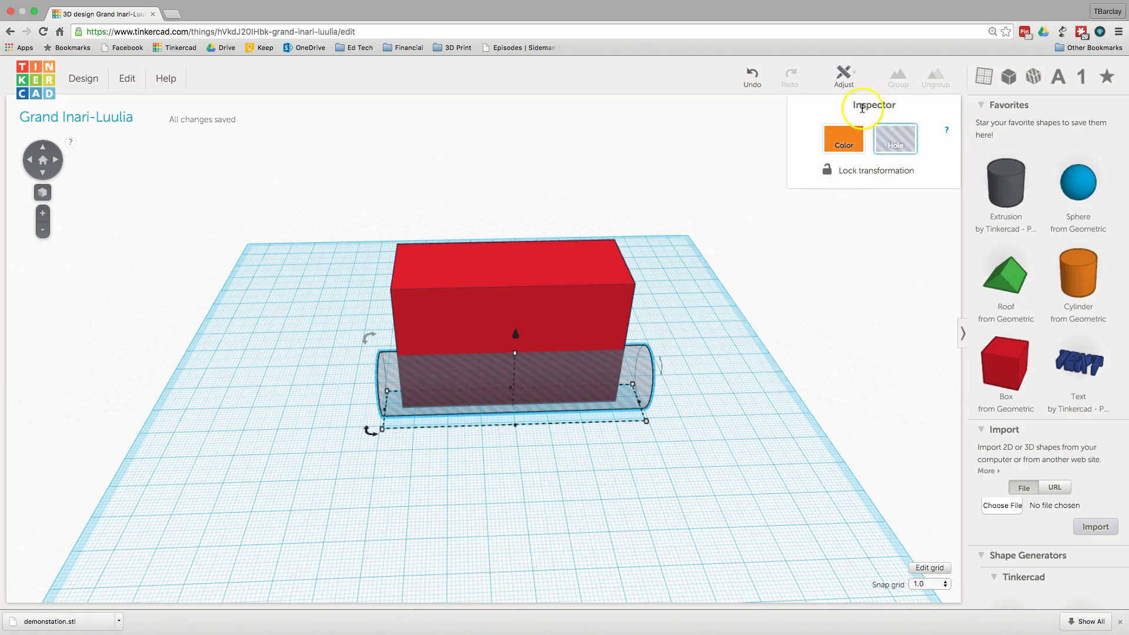
# Shift the cylinder hole slightly further into the red box's lower front edge and lower it partly beneath the workplane.
pyautogui.click(764, 405)
pyautogui.moveTo(744, 386); pyautogui.dragTo(523, 247, button='right')
pyautogui.click(437, 377)
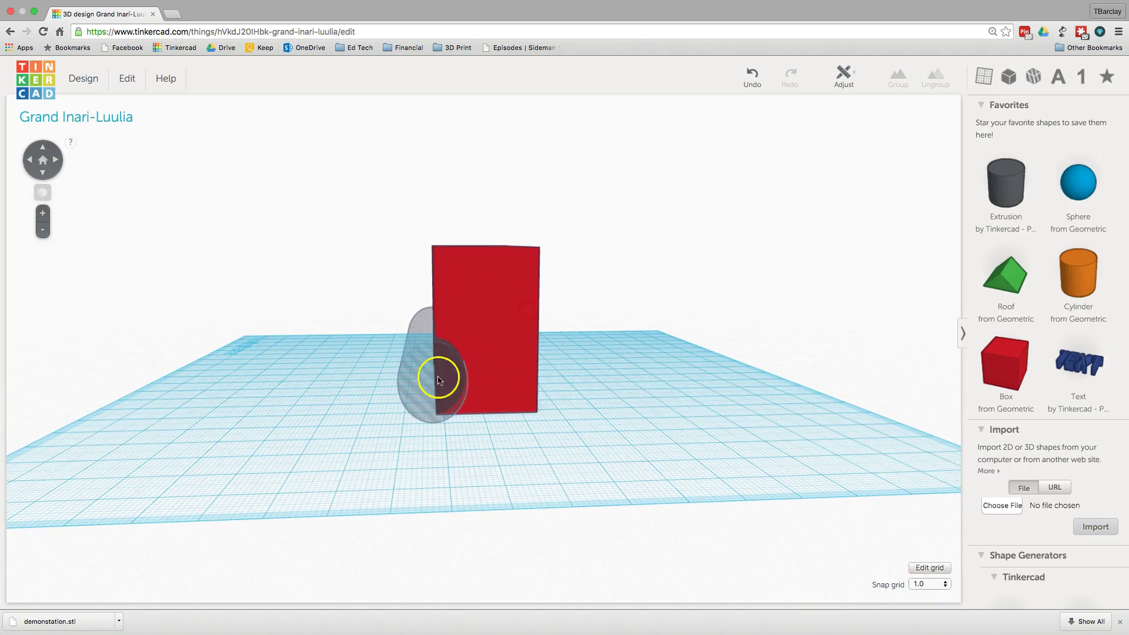
pyautogui.moveTo(438, 392); pyautogui.dragTo(445, 386)
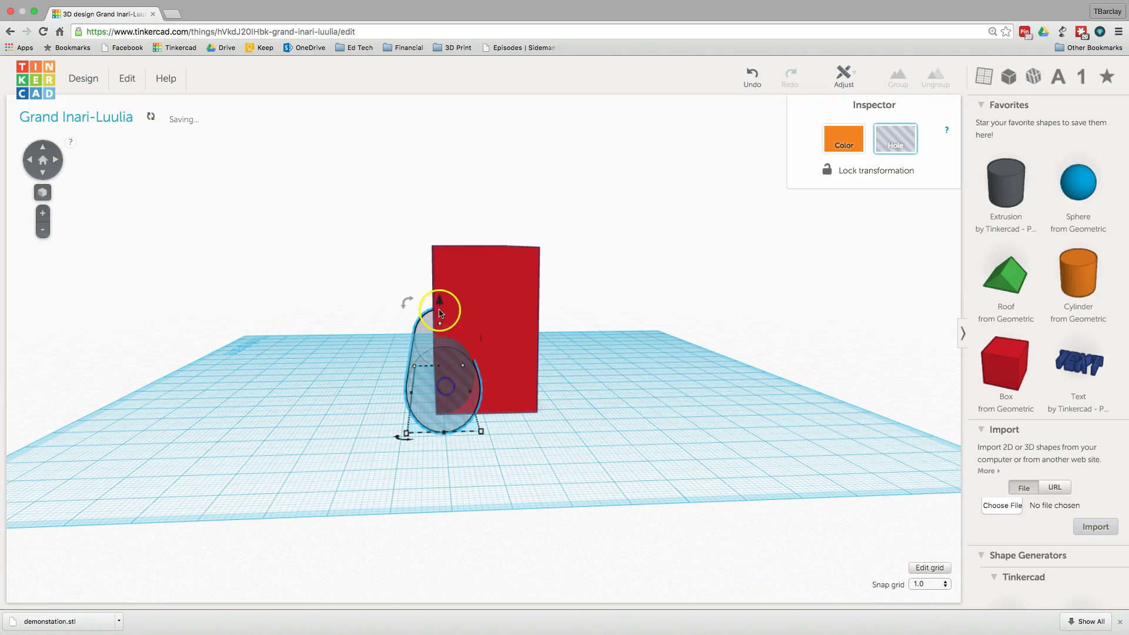
pyautogui.moveTo(442, 307); pyautogui.dragTo(440, 340)
# Group the red box with the cylinder hole to cut a rounded groove along the box's lower front edge.
pyautogui.moveTo(633, 172); pyautogui.dragTo(397, 470)
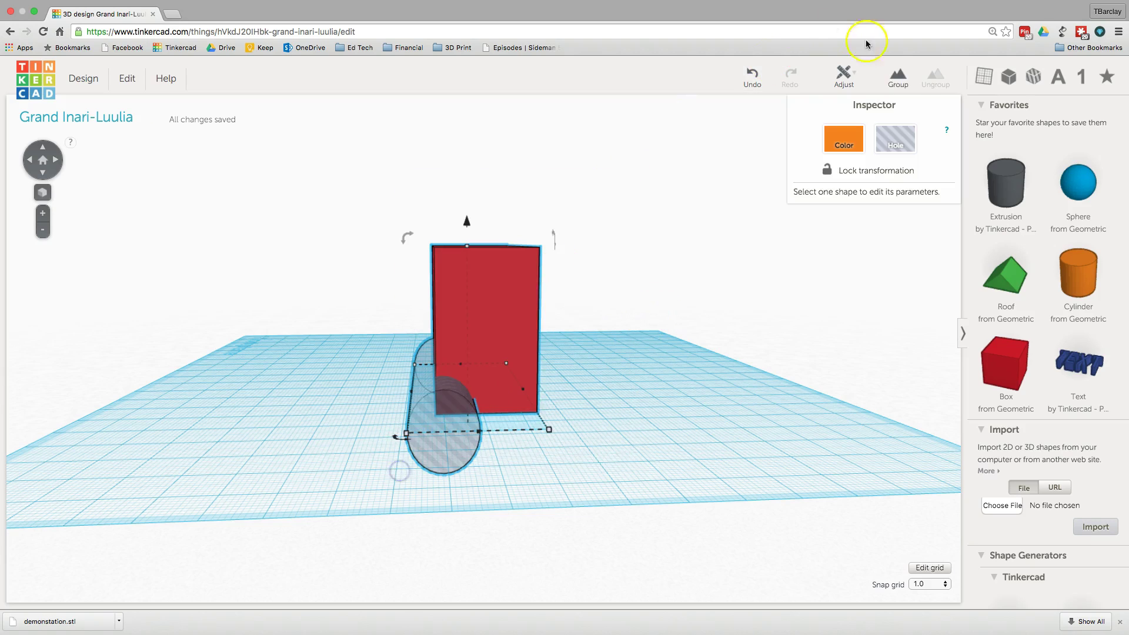
pyautogui.click(910, 85)
pyautogui.click(511, 355)
pyautogui.moveTo(639, 363); pyautogui.dragTo(839, 405, button='right')
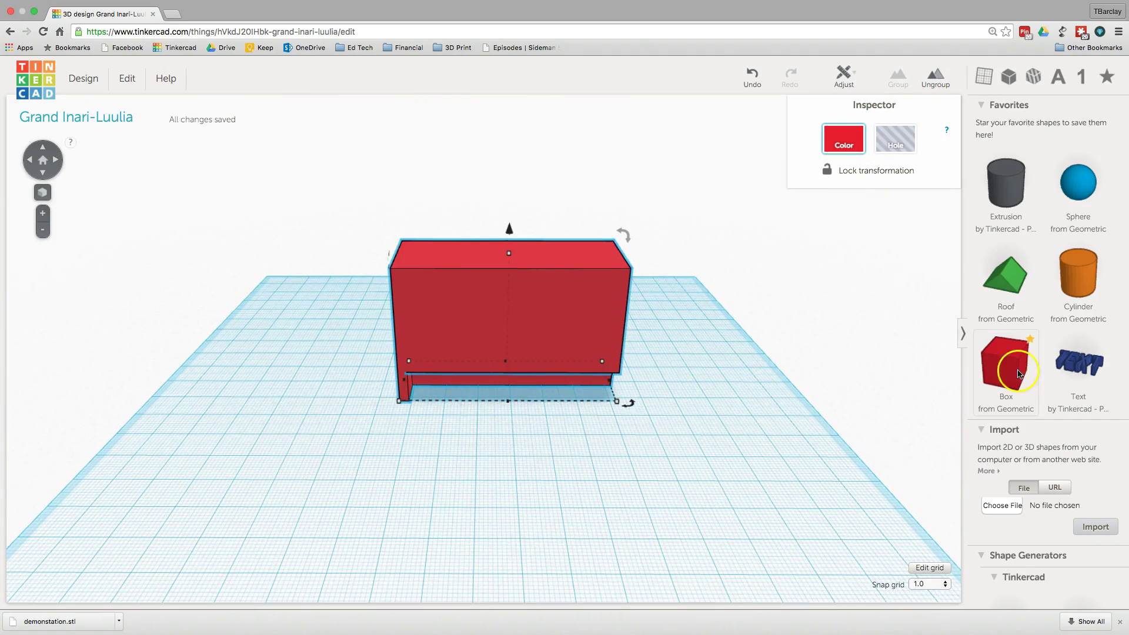
# Place a new box on the near side of the workplane beside the grooved red shape and colour it dark blue.
pyautogui.moveTo(1020, 372); pyautogui.dragTo(342, 525)
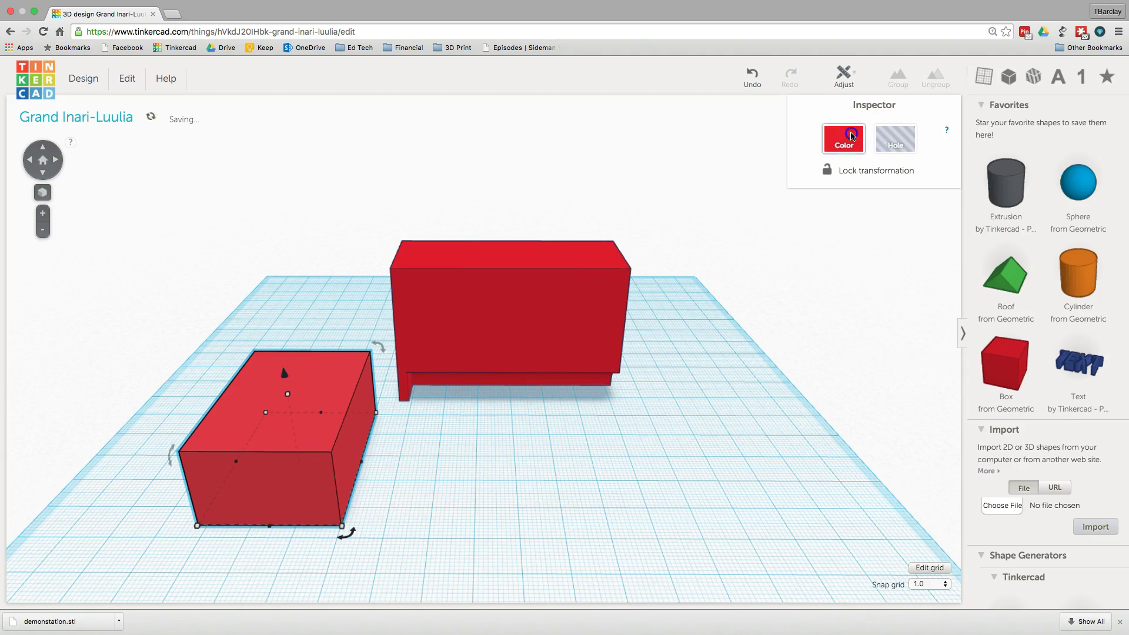
pyautogui.click(845, 138)
pyautogui.click(846, 236)
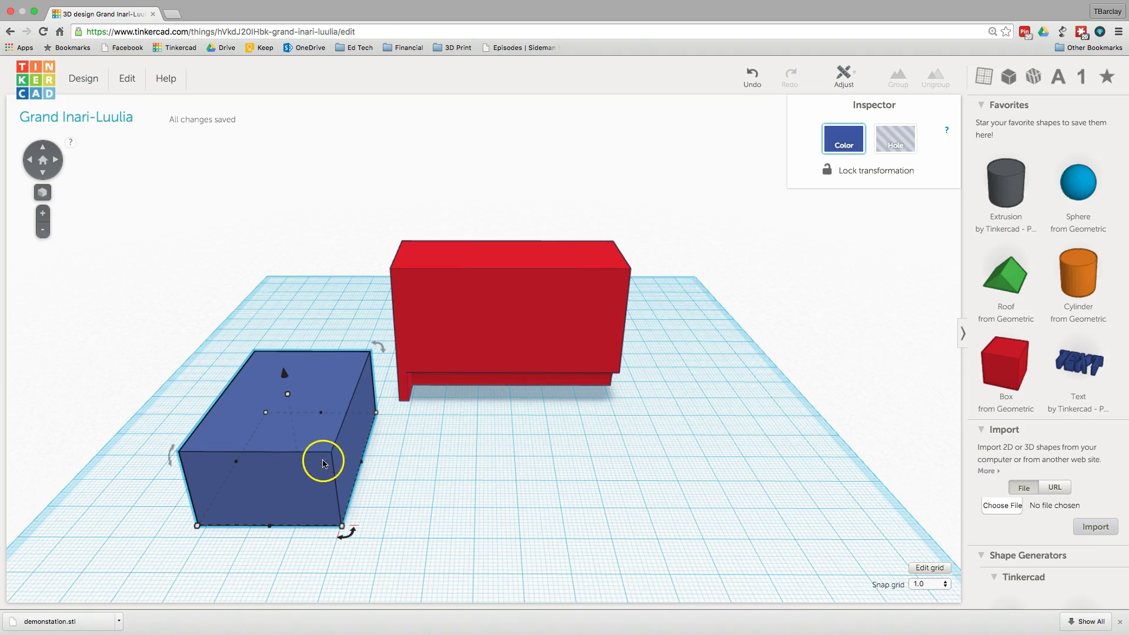
# Rotate the grooved red shape a quarter turn so it runs parallel to the blue box's length.
pyautogui.moveTo(665, 397); pyautogui.dragTo(458, 330, button='right')
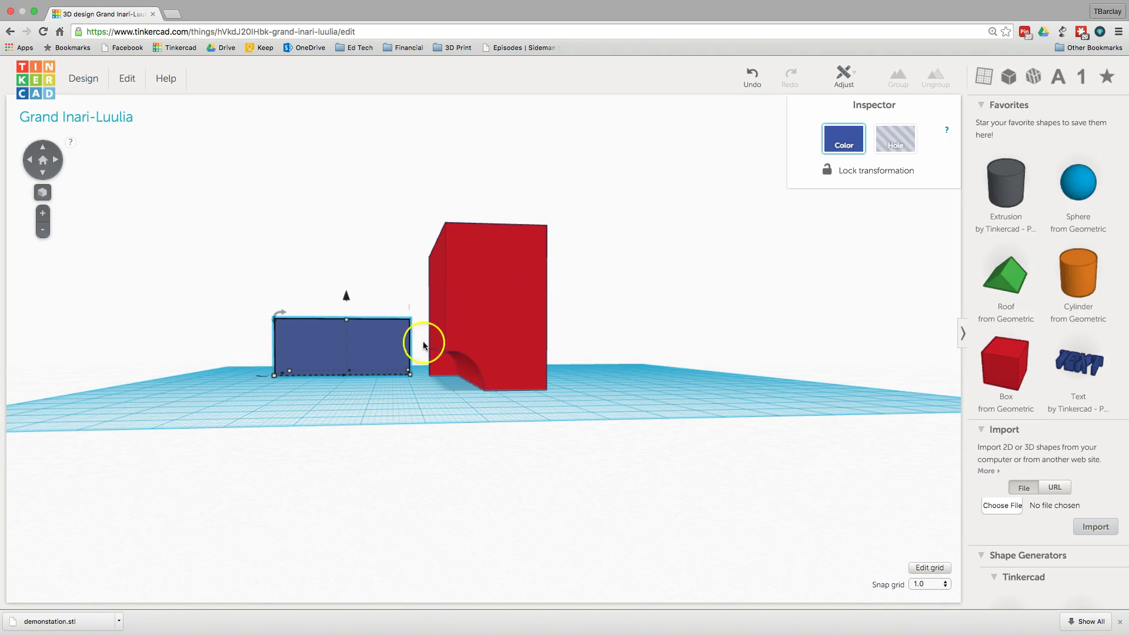
pyautogui.moveTo(490, 418); pyautogui.dragTo(590, 395, button='right')
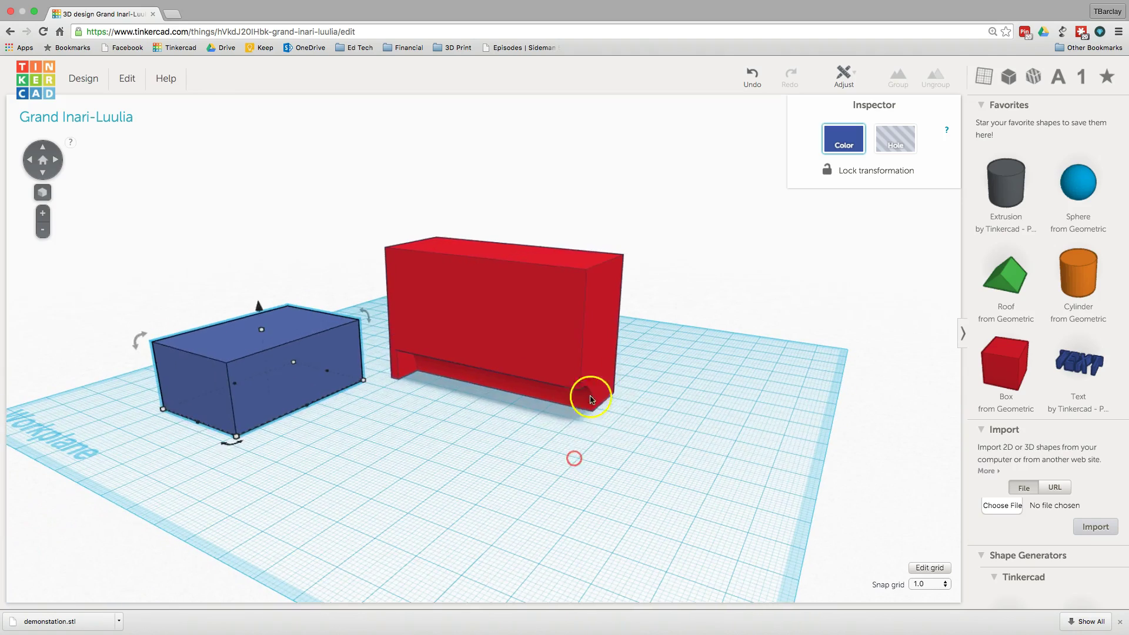
pyautogui.click(609, 393)
pyautogui.moveTo(580, 435); pyautogui.dragTo(411, 408)
# Move the red shape over the blue box's long edge and raise it so the groove curves around the box's upper edge.
pyautogui.moveTo(456, 471); pyautogui.dragTo(526, 412, button='right')
pyautogui.moveTo(526, 412); pyautogui.dragTo(361, 477)
pyautogui.click(356, 339)
pyautogui.moveTo(363, 273); pyautogui.dragTo(362, 234)
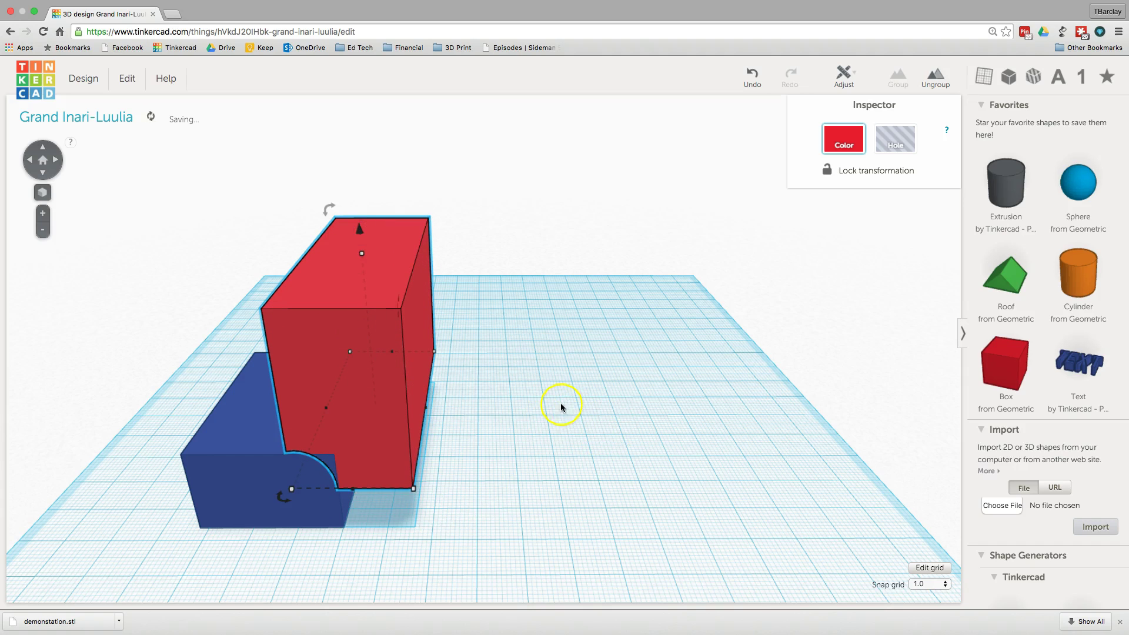
# Turn the red shape into a hole and group it with the blue box to round off the box's upper long edge.
pyautogui.moveTo(550, 403); pyautogui.dragTo(528, 271, button='right')
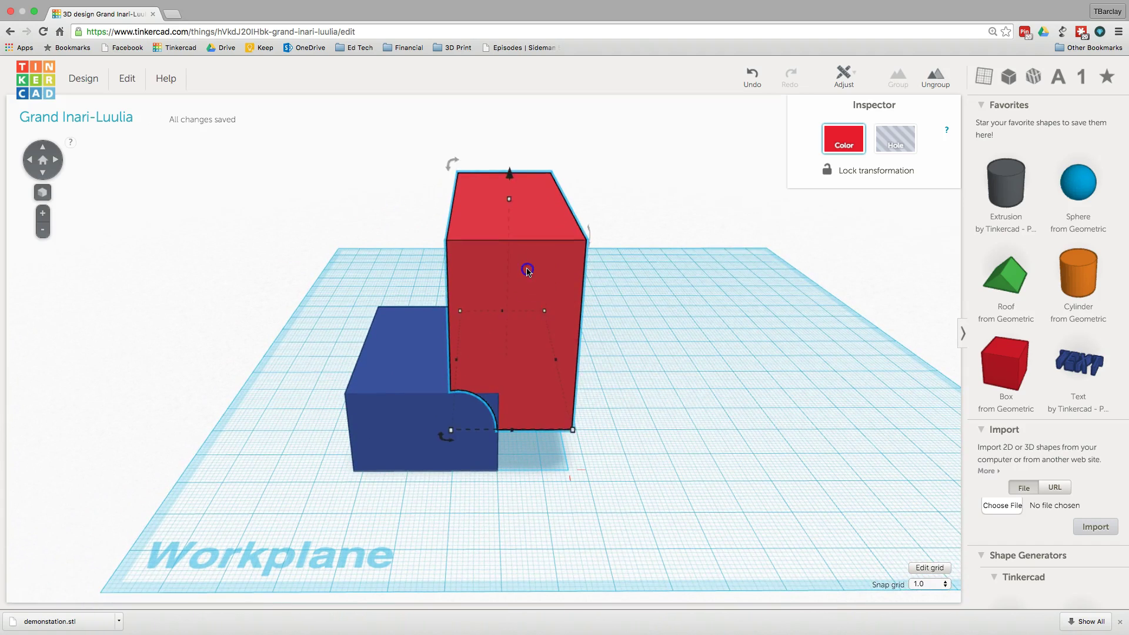
pyautogui.click(896, 144)
pyautogui.moveTo(384, 291); pyautogui.dragTo(599, 423)
pyautogui.click(898, 76)
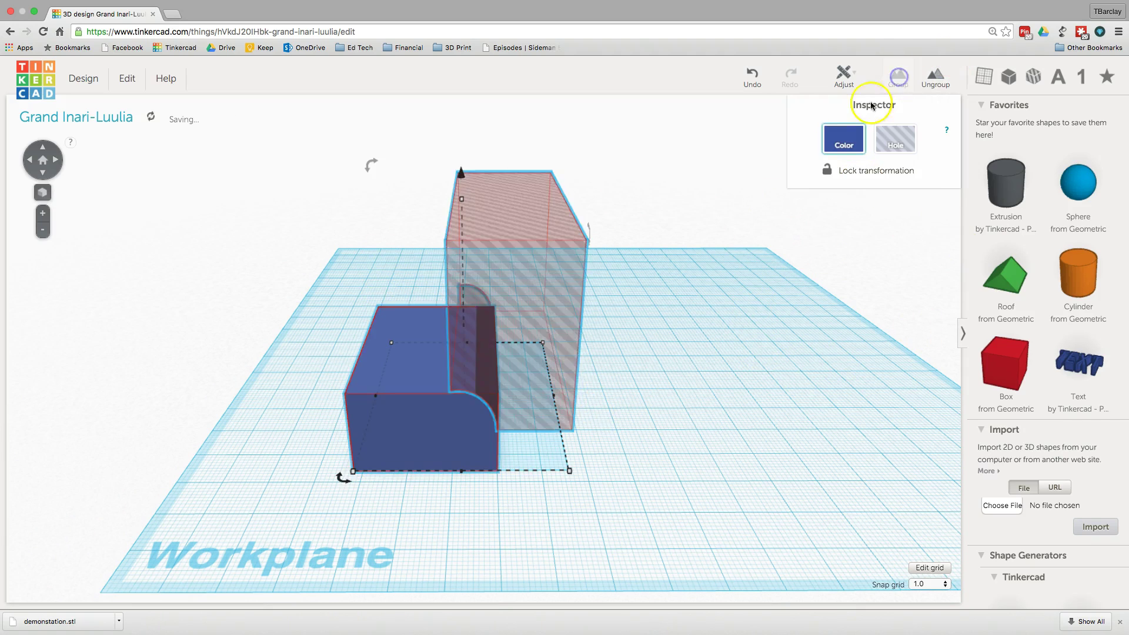
pyautogui.moveTo(600, 464); pyautogui.dragTo(611, 415, button='right')
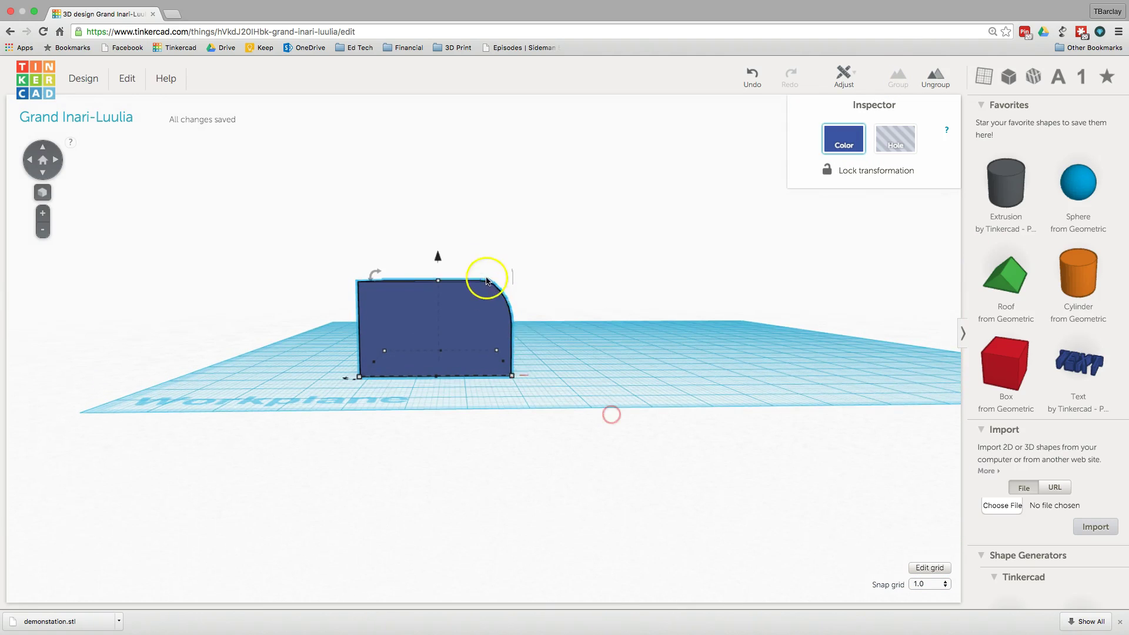
pyautogui.click(632, 334)
pyautogui.moveTo(632, 334); pyautogui.dragTo(631, 397, button='right')
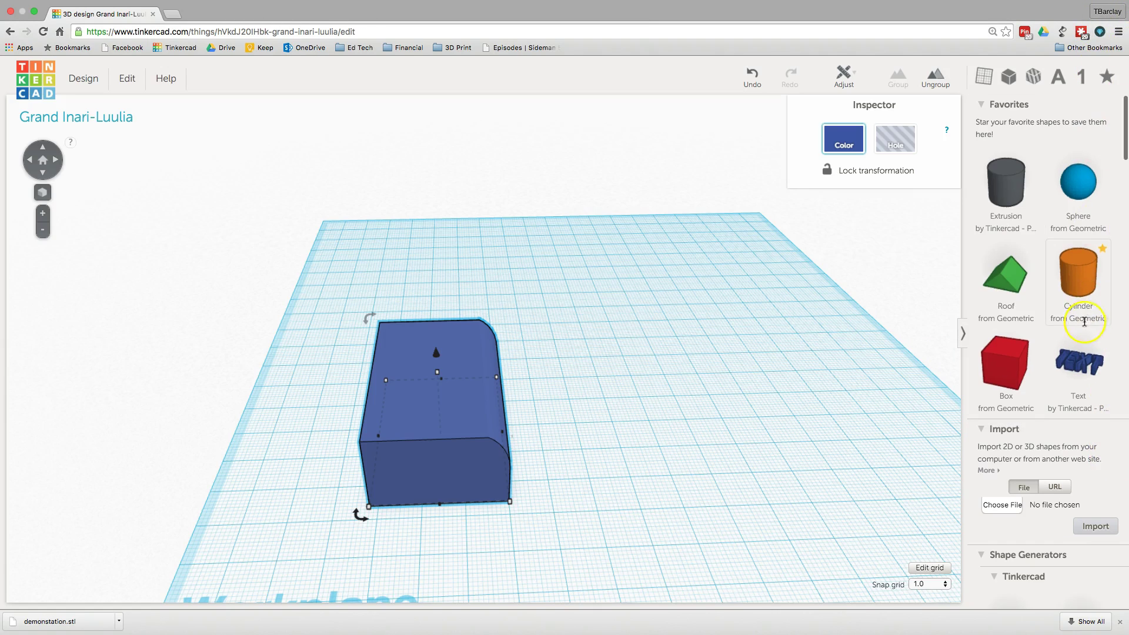
# Place a Text shape from the Tinkercad shape generators beyond the blue shape and set its text to "This is awesome!".
pyautogui.scroll(-2, 1085, 326)
pyautogui.scroll(-6, 1084, 329)
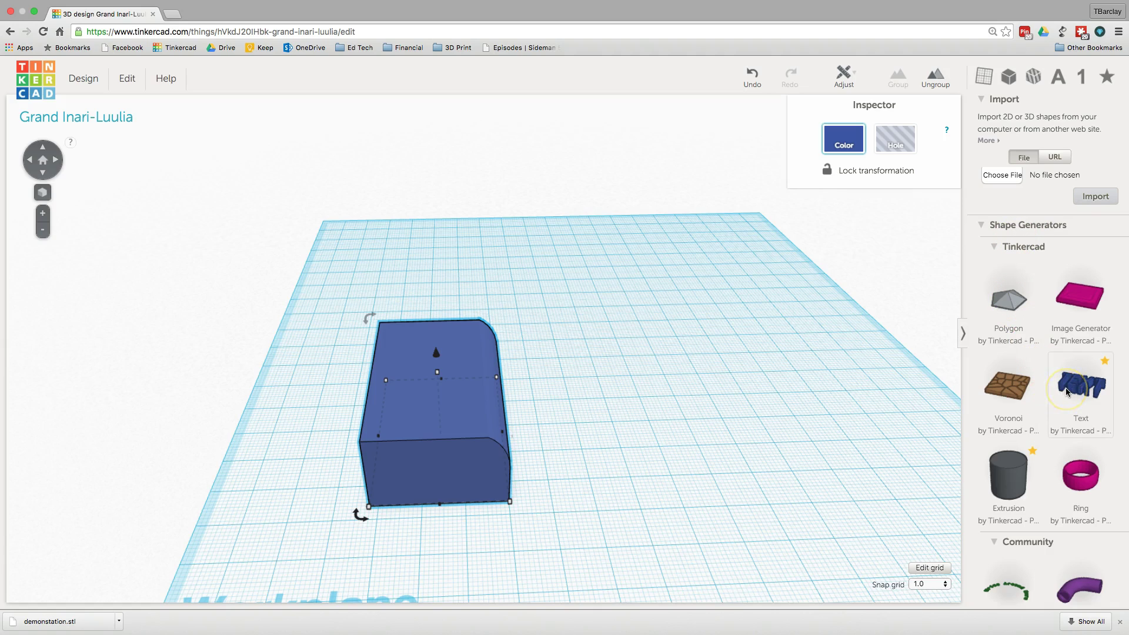
pyautogui.moveTo(1067, 392); pyautogui.dragTo(762, 307)
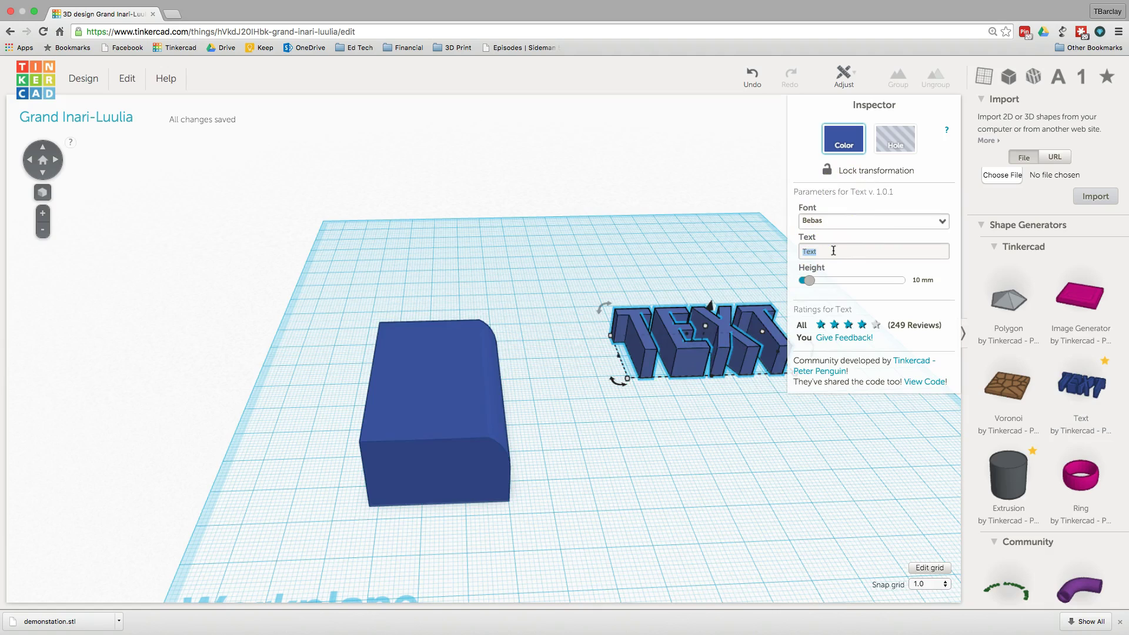
pyautogui.write('awesome!')
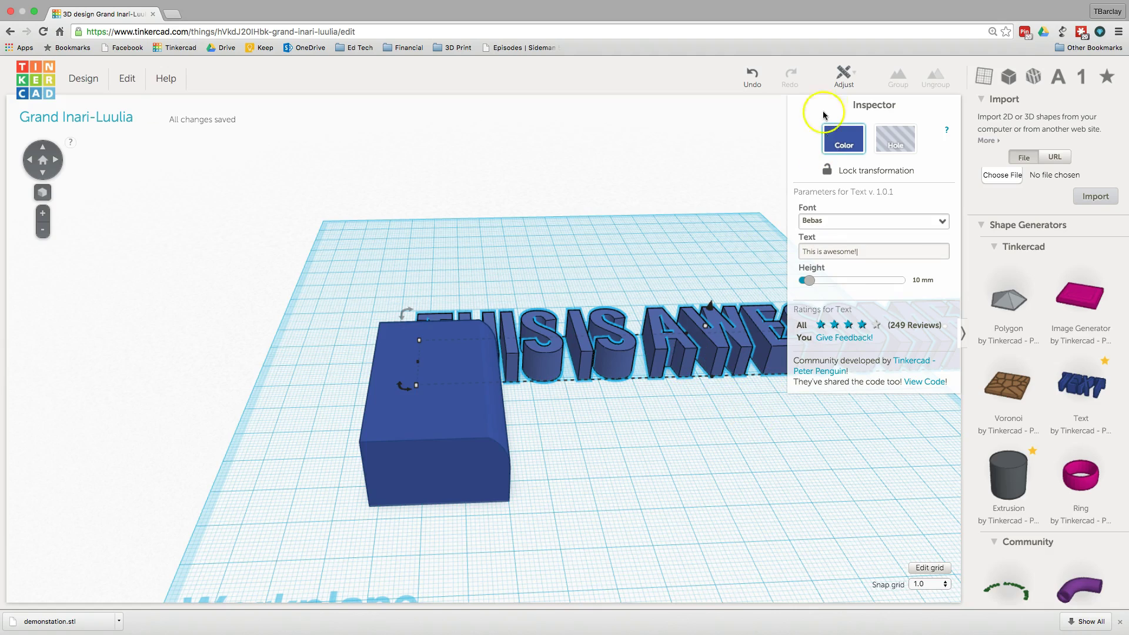
# Recolour the text light blue and change its font to Tinos.
pyautogui.click(843, 140)
pyautogui.click(847, 214)
pyautogui.moveTo(882, 419); pyautogui.dragTo(880, 485, button='right')
pyautogui.click(835, 220)
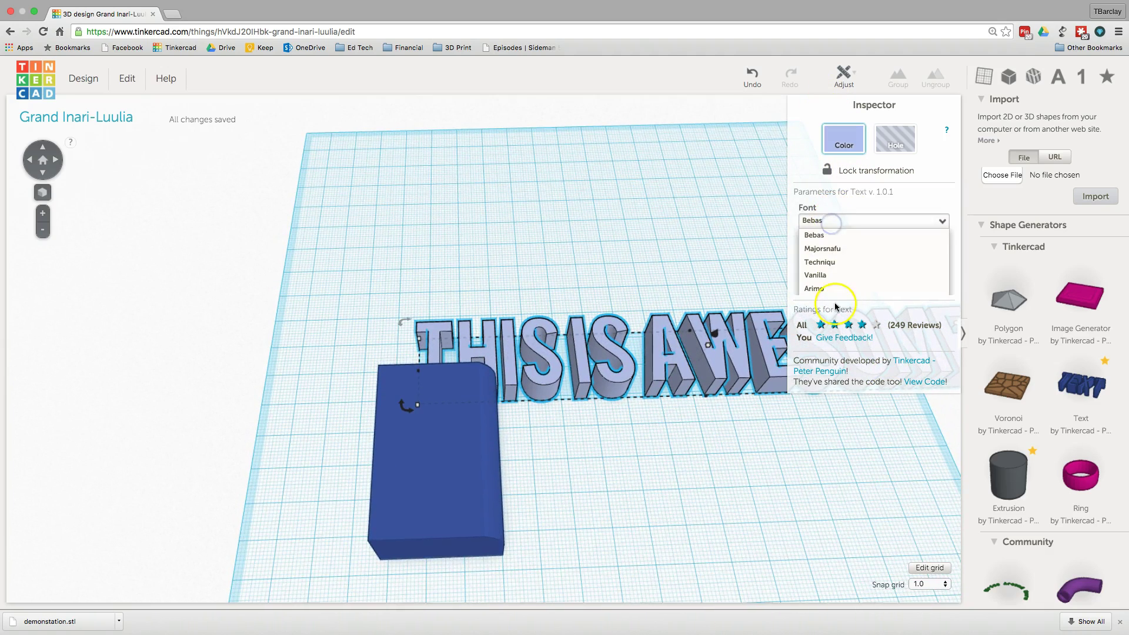
pyautogui.click(822, 287)
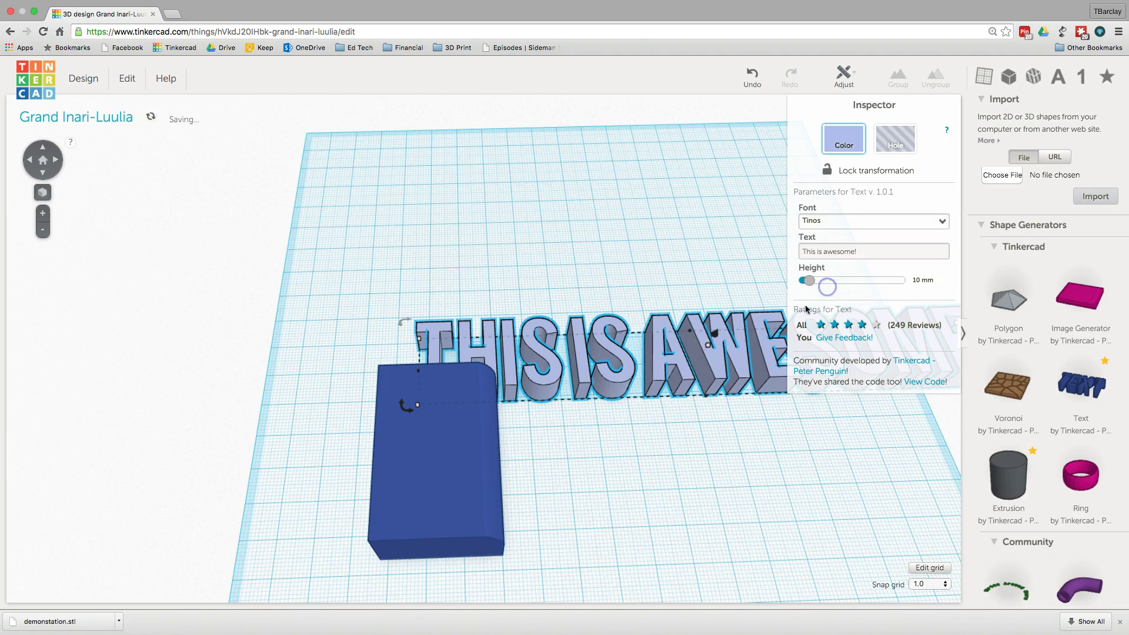
# Shift the "This is awesome!" text across the workplane and scale it down to about 82 mm by 8 mm.
pyautogui.click(690, 367)
pyautogui.moveTo(680, 373); pyautogui.dragTo(528, 278)
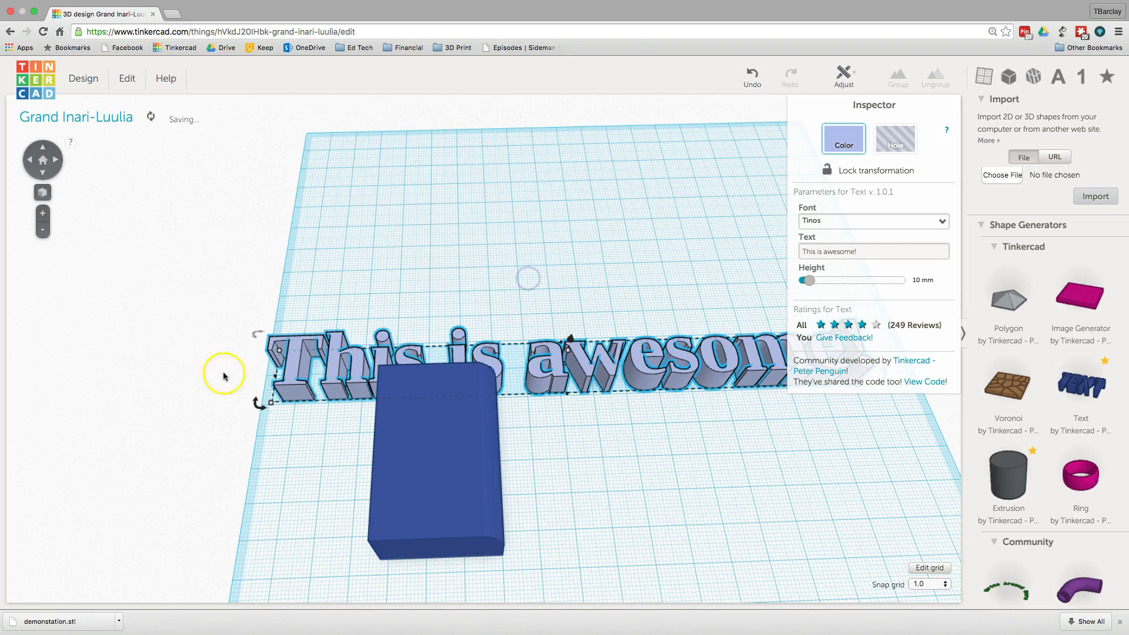
pyautogui.moveTo(272, 404); pyautogui.dragTo(585, 377)
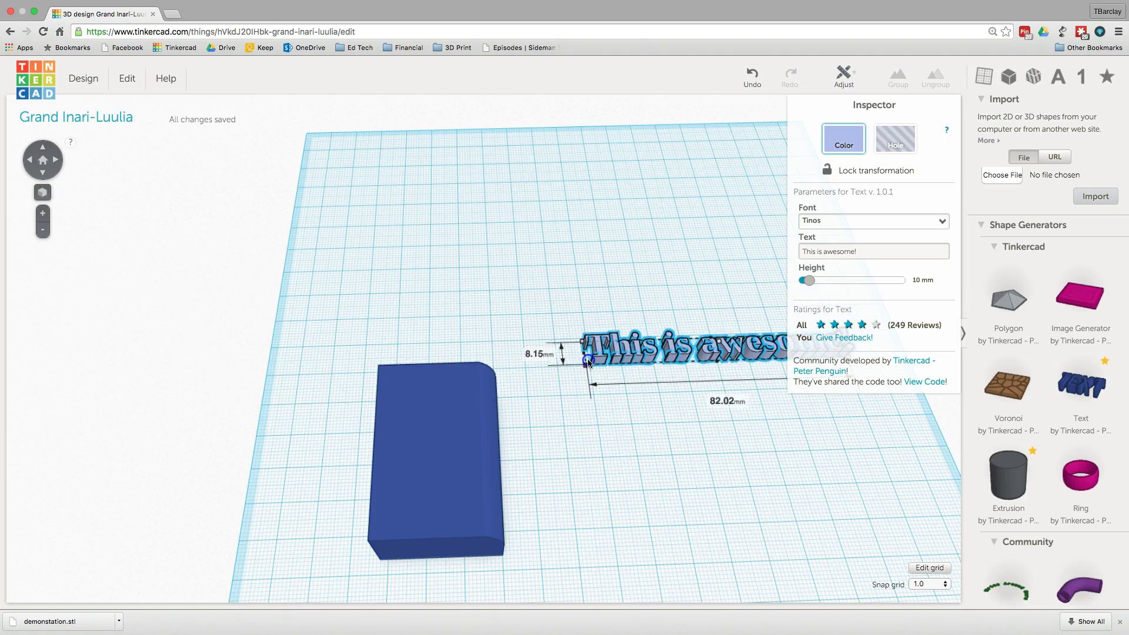
# Move the "This is awesome!" text to just behind the blue rounded shape, fully within the workplane.
pyautogui.moveTo(695, 424); pyautogui.dragTo(682, 436, button='right')
pyautogui.click(618, 369)
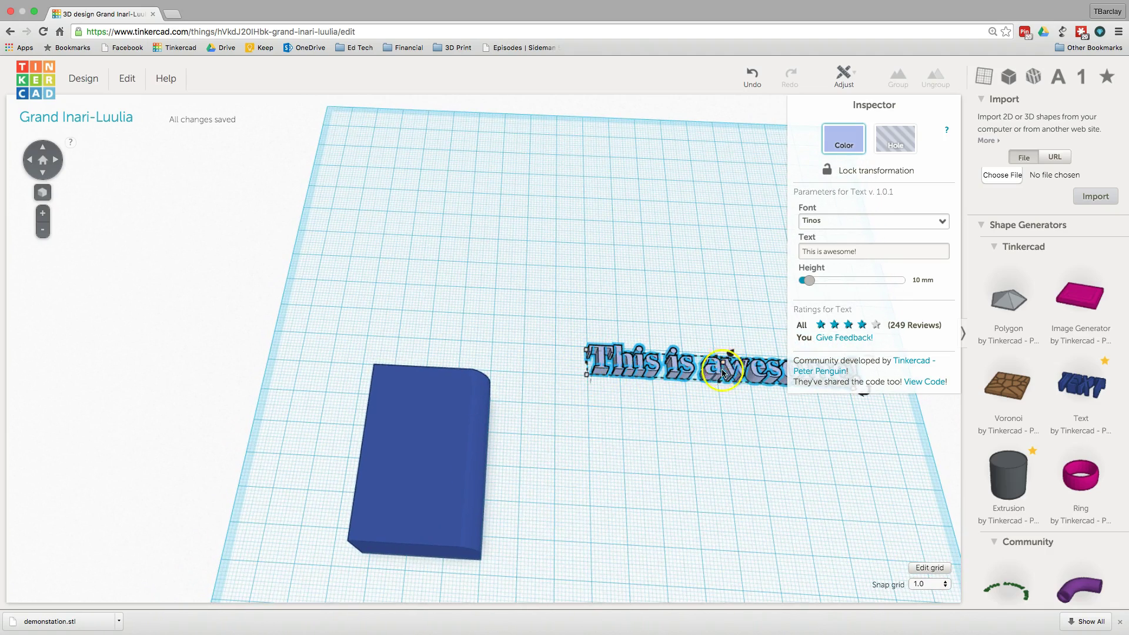
pyautogui.click(632, 333)
pyautogui.moveTo(673, 371); pyautogui.dragTo(485, 271)
pyautogui.moveTo(647, 273); pyautogui.dragTo(630, 350)
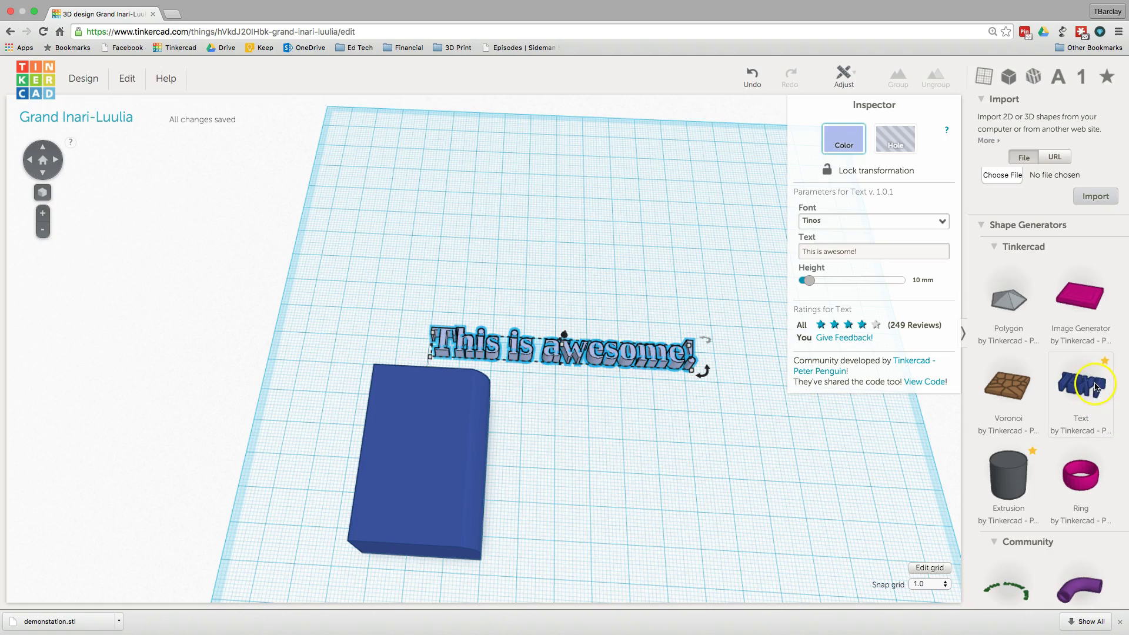
# Place a Bent Pipe from the community shape generators on the workplane behind the "This is awesome!" text.
pyautogui.scroll(-5, 1096, 385)
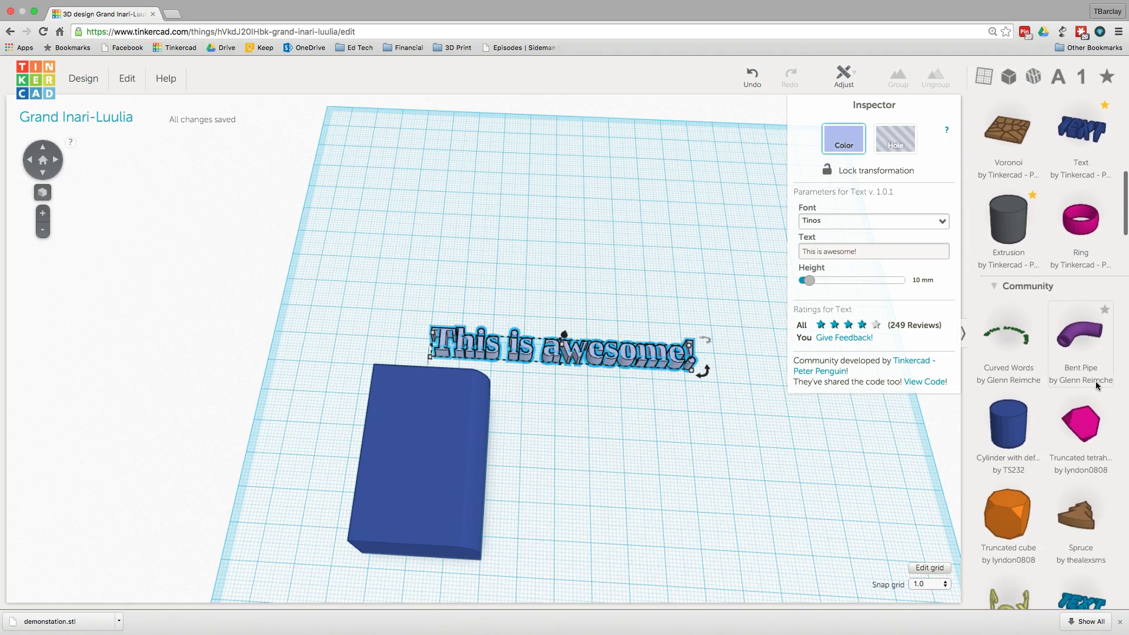
pyautogui.scroll(-3, 1120, 431)
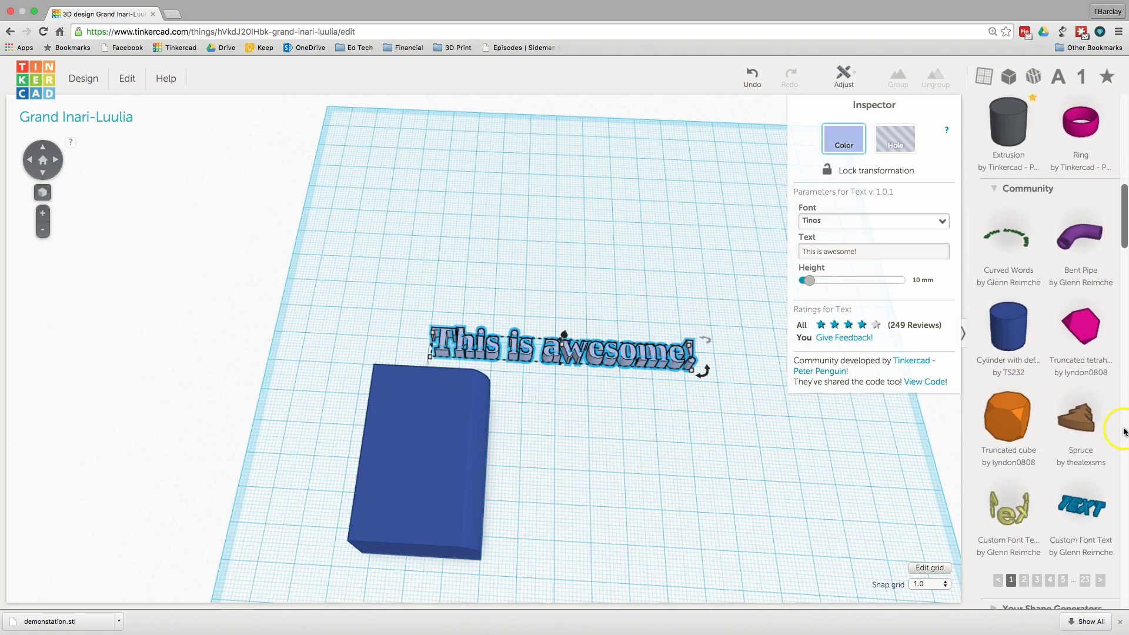
pyautogui.scroll(-1, 1123, 431)
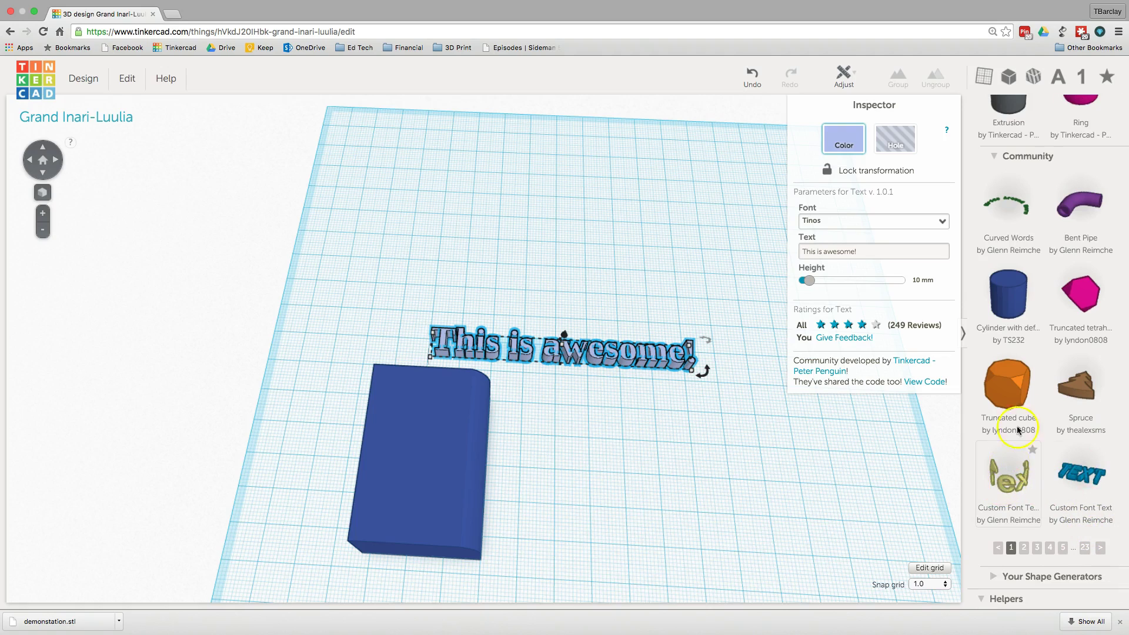
pyautogui.scroll(5, 1020, 428)
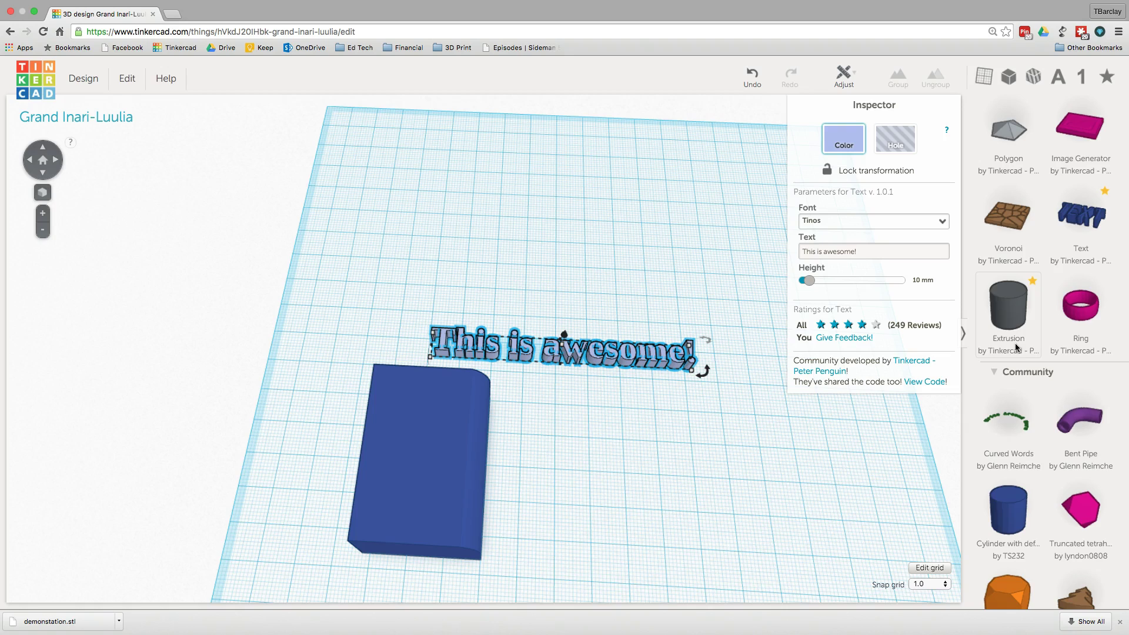
pyautogui.moveTo(1052, 412); pyautogui.dragTo(470, 253)
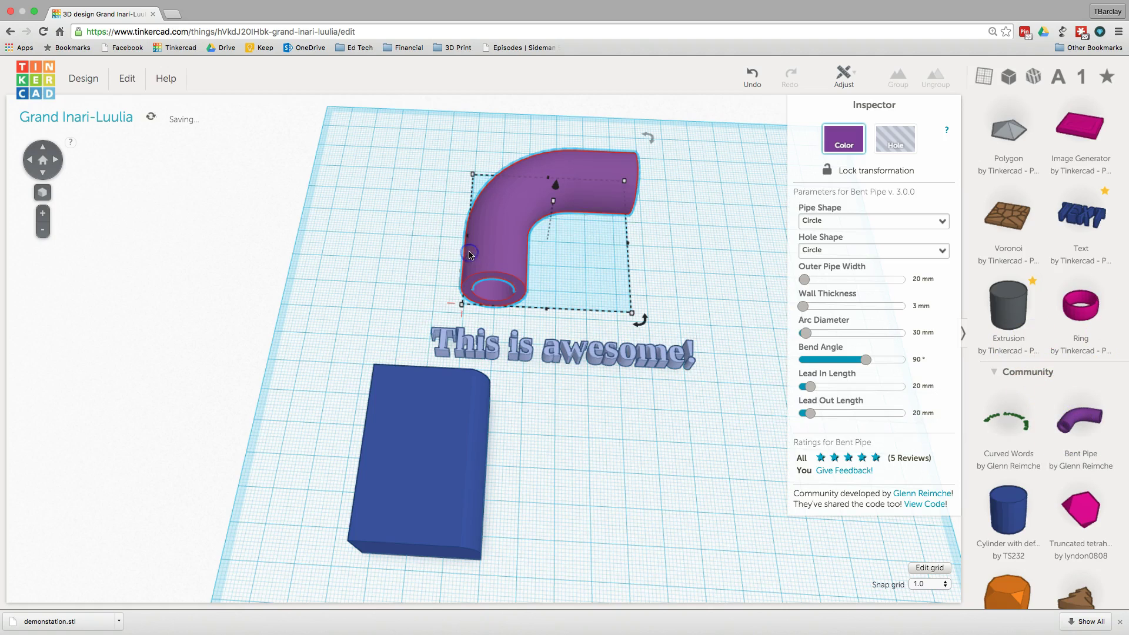
# Try a Square hole shape on the bent pipe, then set both its hole shape and pipe shape to Hexagon.
pyautogui.click(867, 253)
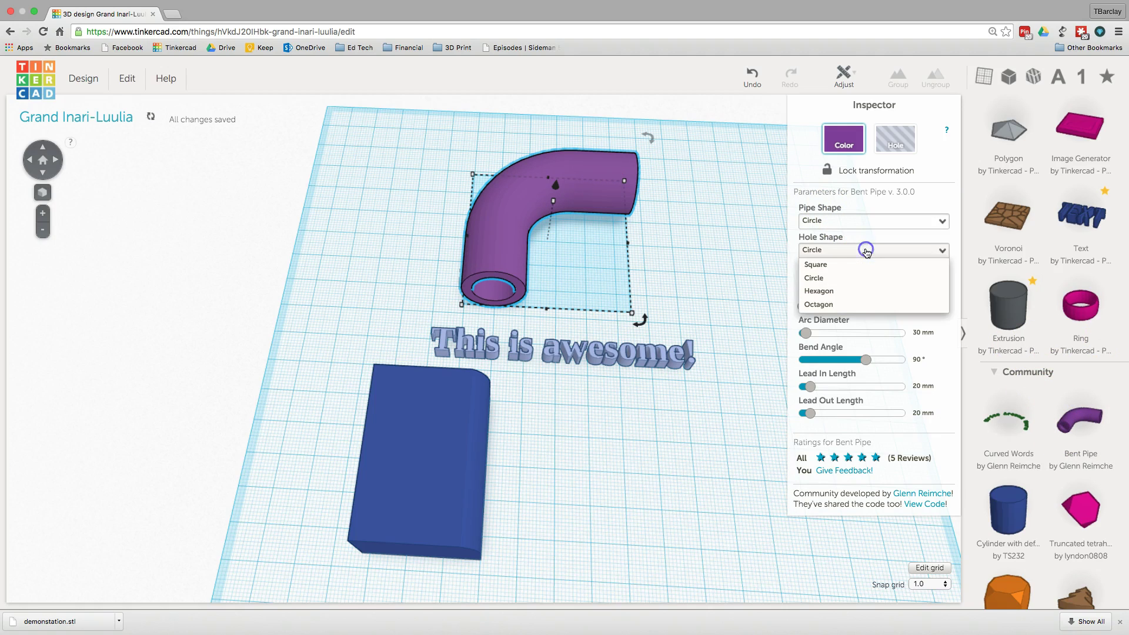
pyautogui.click(839, 266)
pyautogui.moveTo(504, 304); pyautogui.dragTo(506, 252, button='right')
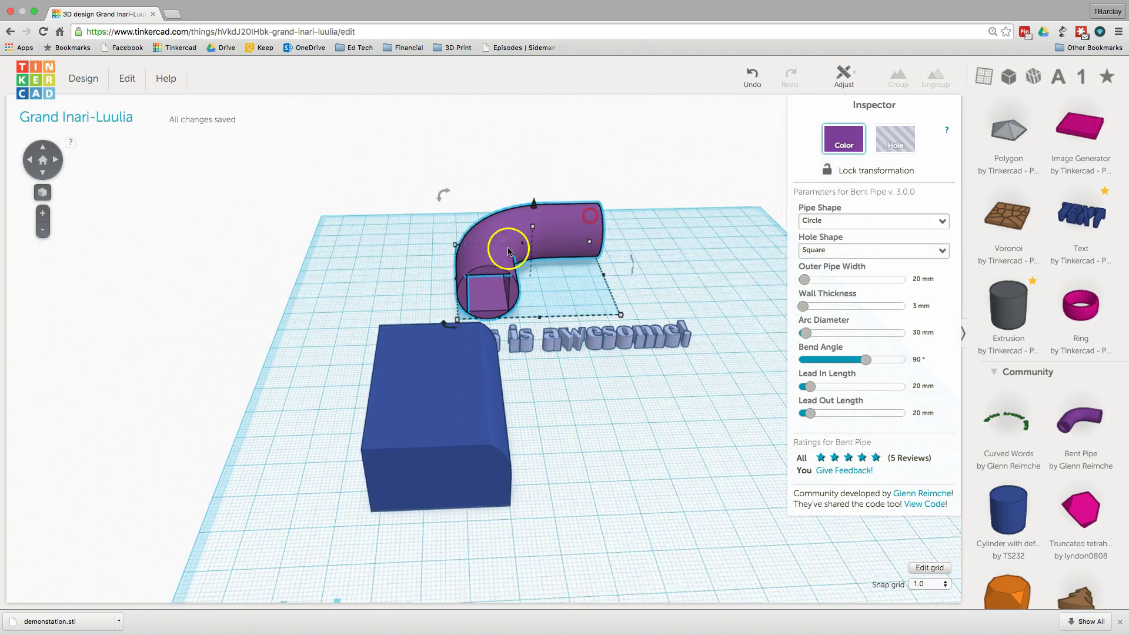
pyautogui.click(840, 250)
pyautogui.click(831, 290)
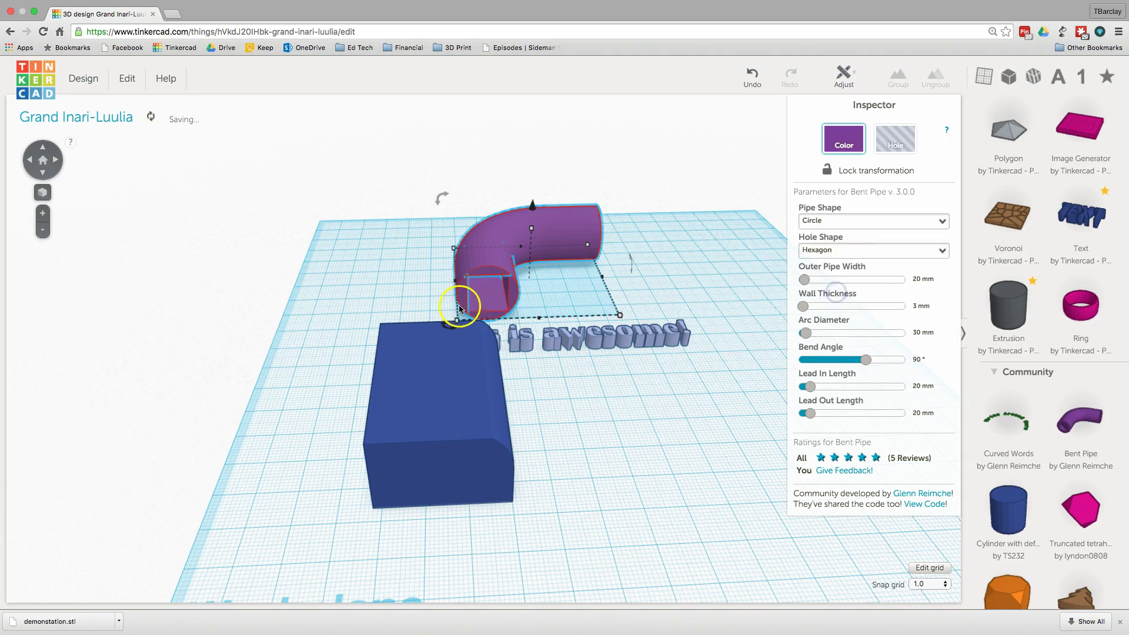
pyautogui.click(834, 228)
pyautogui.click(835, 260)
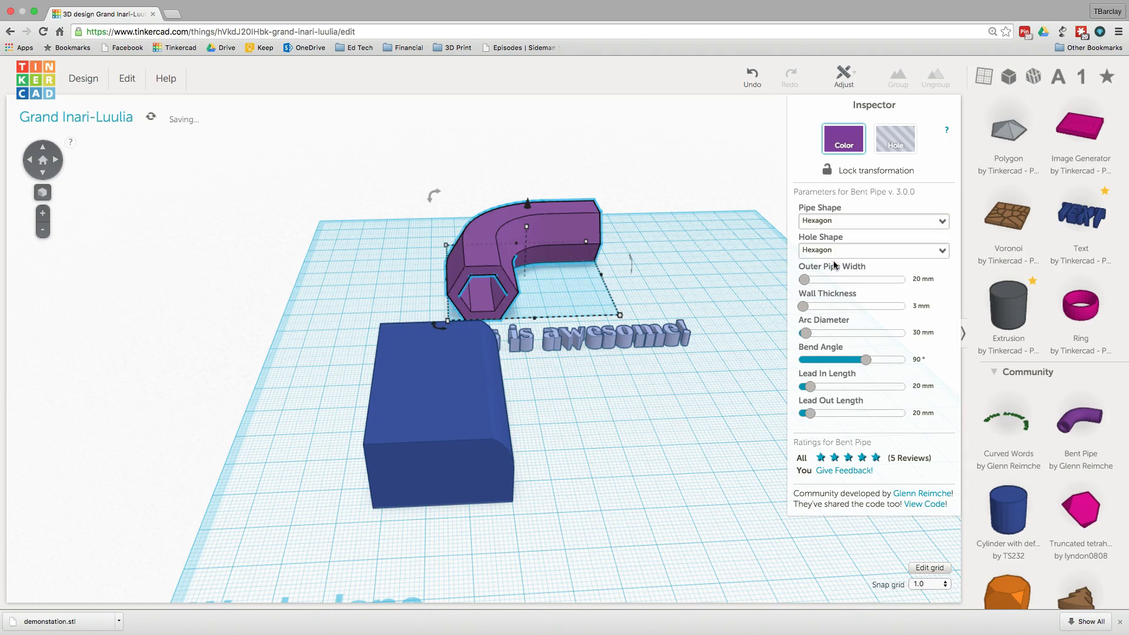
# Enlarge the bent pipe's arc diameter to about 241 mm, then delete the pipe from the workplane.
pyautogui.moveTo(806, 333); pyautogui.dragTo(852, 335)
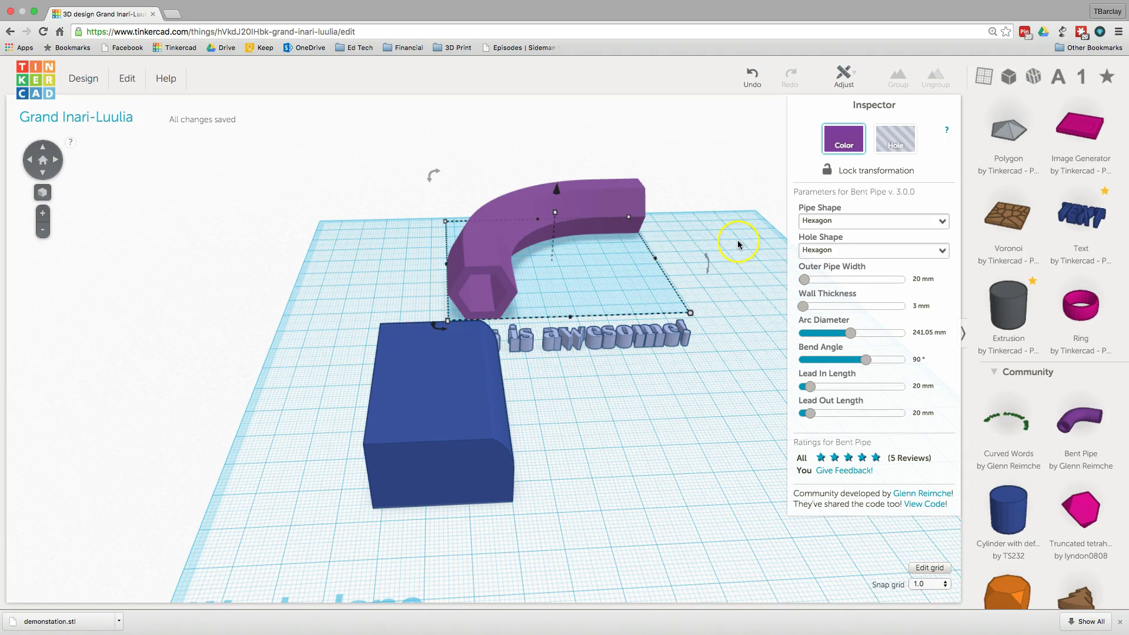
pyautogui.press('Delete')
pyautogui.moveTo(617, 383); pyautogui.dragTo(620, 487, button='right')
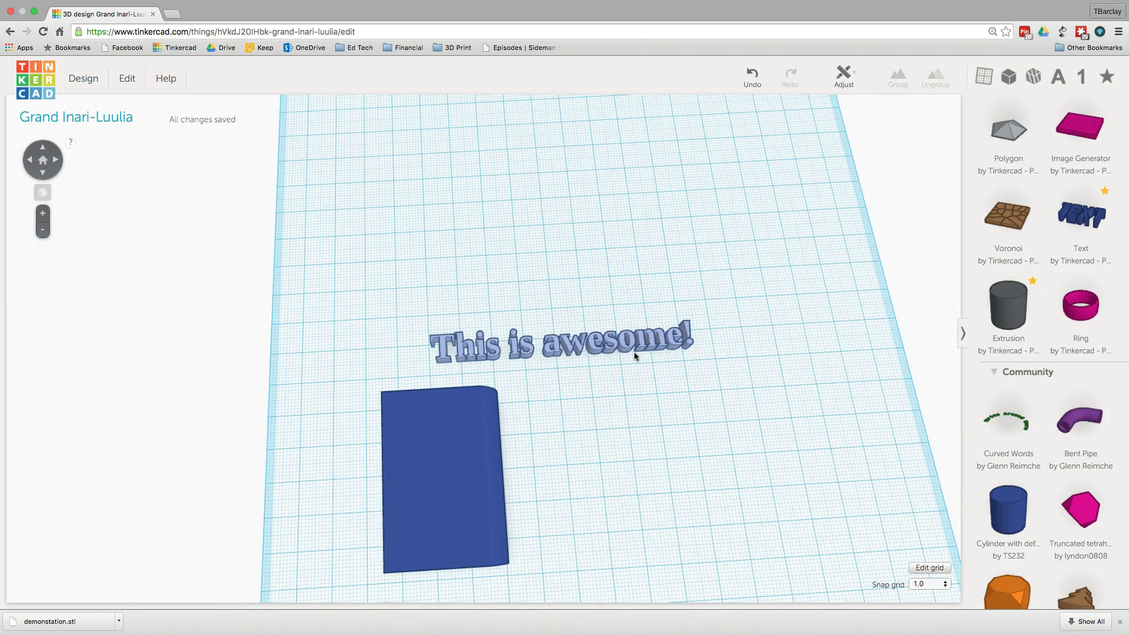
pyautogui.click(758, 277)
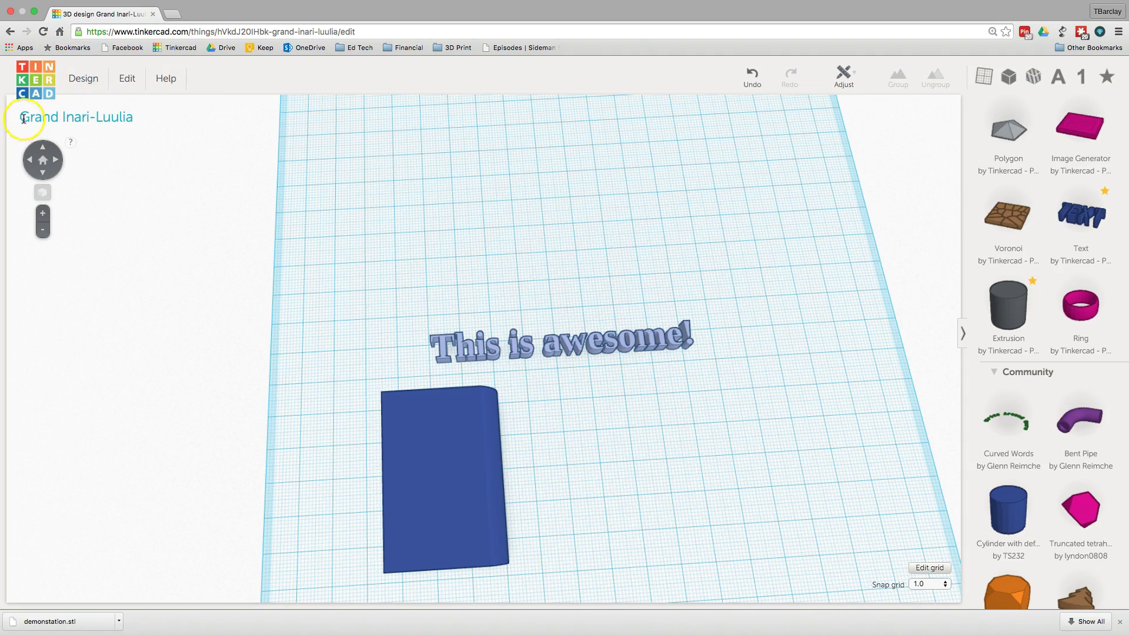
# Rename the design to "Demonstration" in its properties and save the change.
pyautogui.click(92, 83)
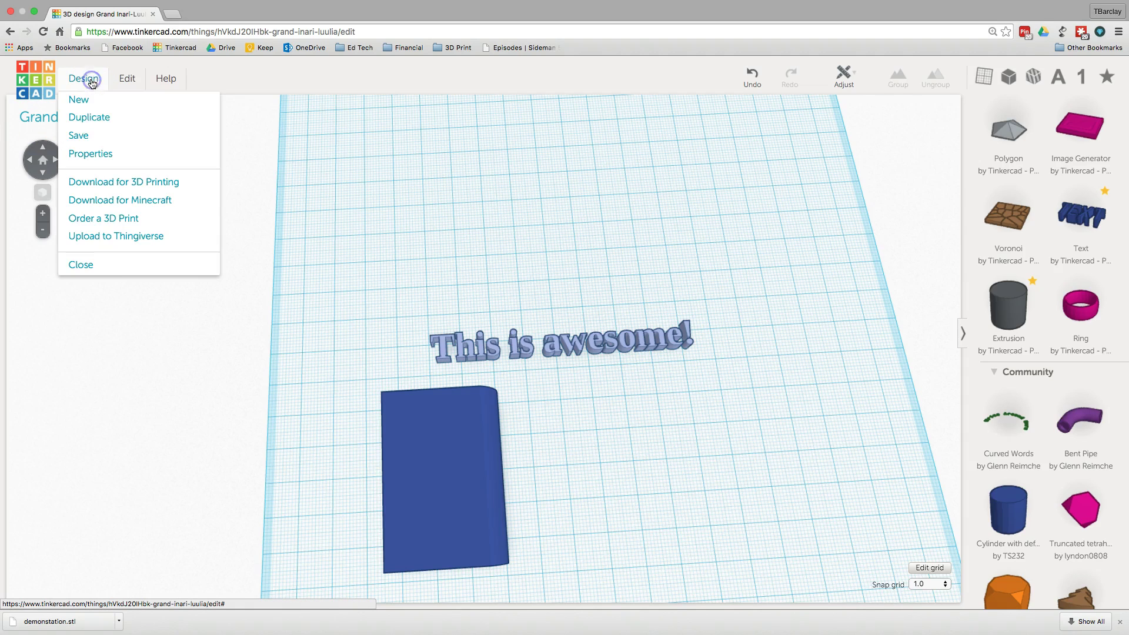
pyautogui.click(99, 151)
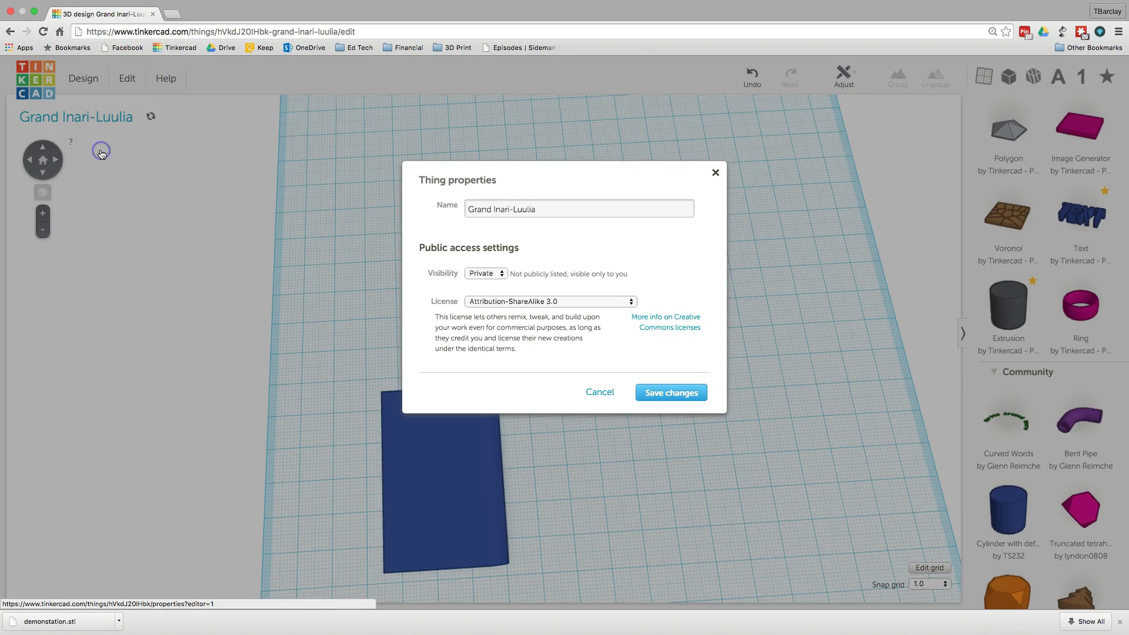
pyautogui.tripleClick(574, 215)
pyautogui.write('Demonstra')
pyautogui.press('Return')
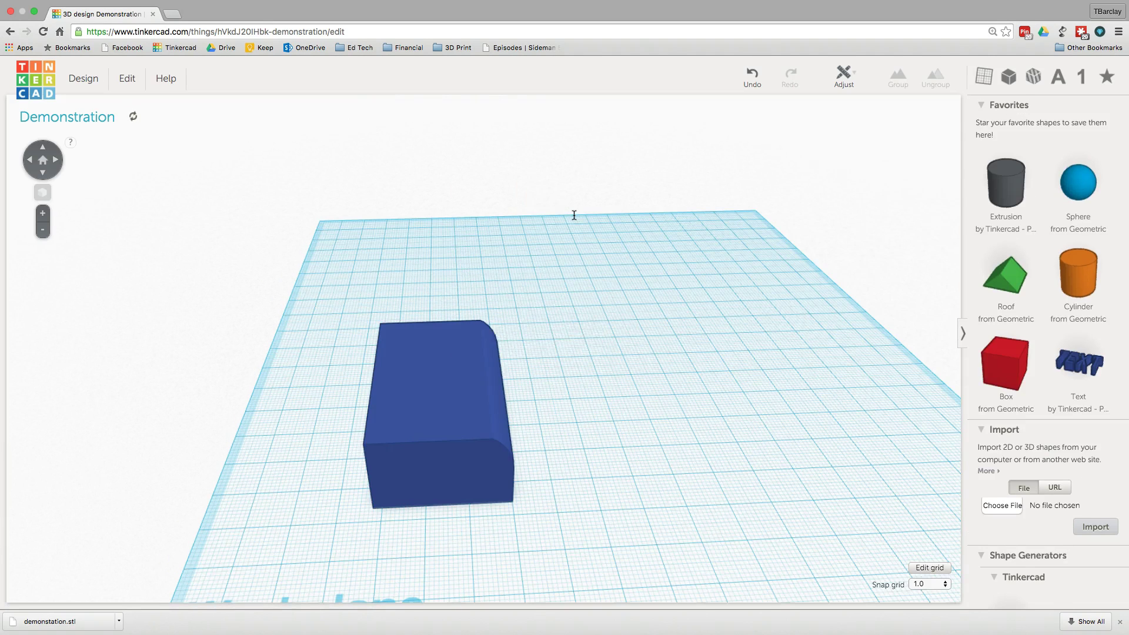
pyautogui.click(601, 215)
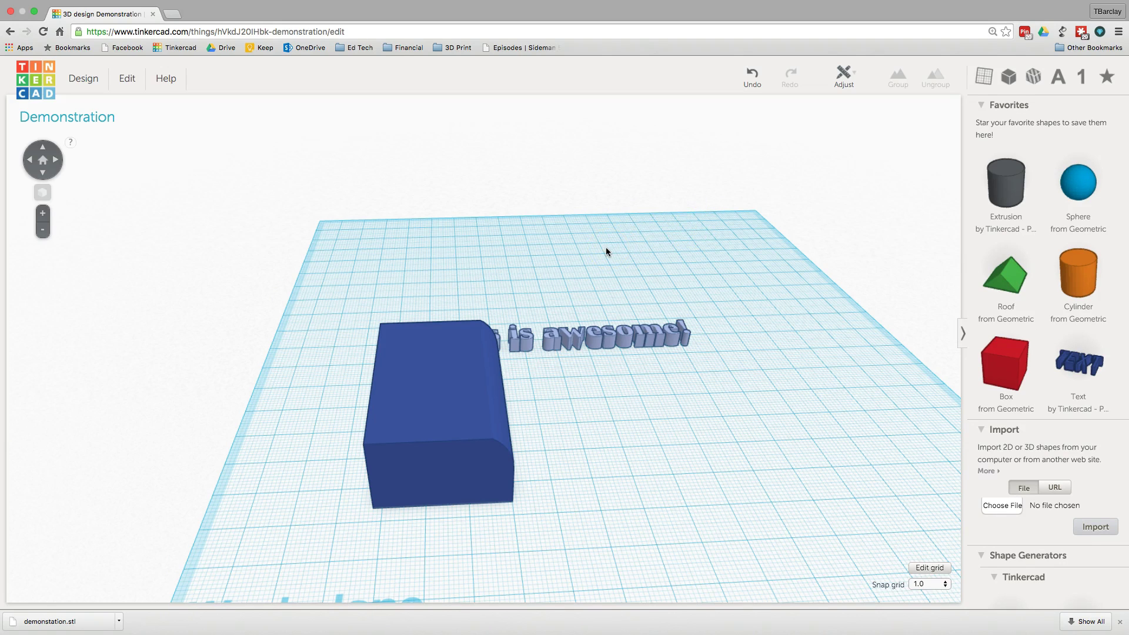
# Download the whole design as an STL file for 3D printing and close the download dialog.
pyautogui.click(235, 126)
pyautogui.moveTo(496, 242); pyautogui.dragTo(493, 313, button='right')
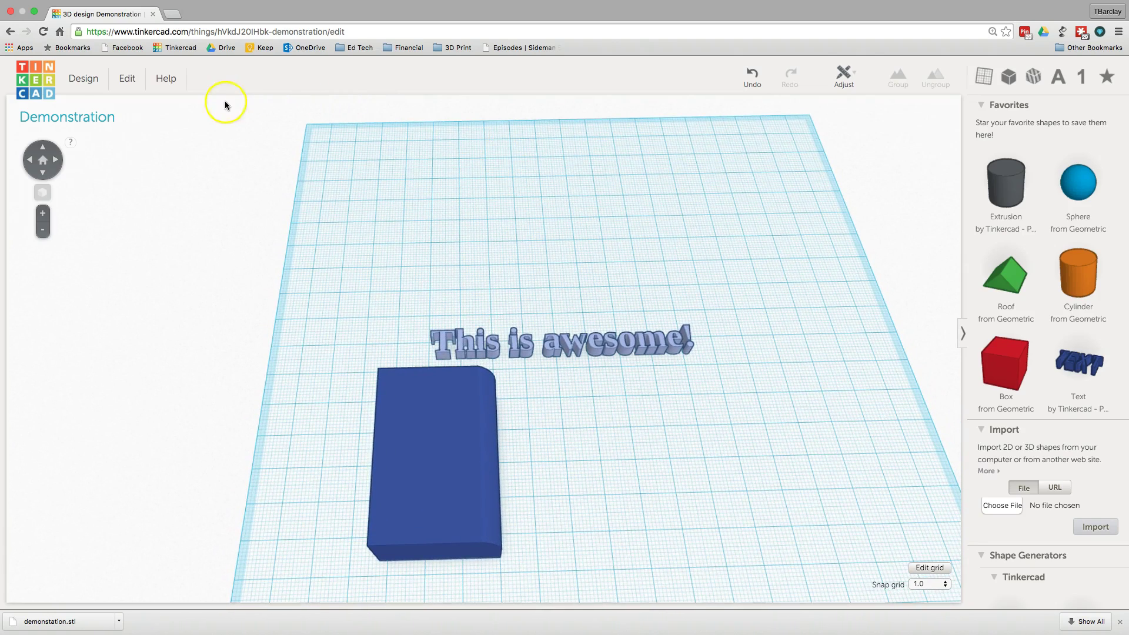
pyautogui.click(85, 87)
pyautogui.click(104, 178)
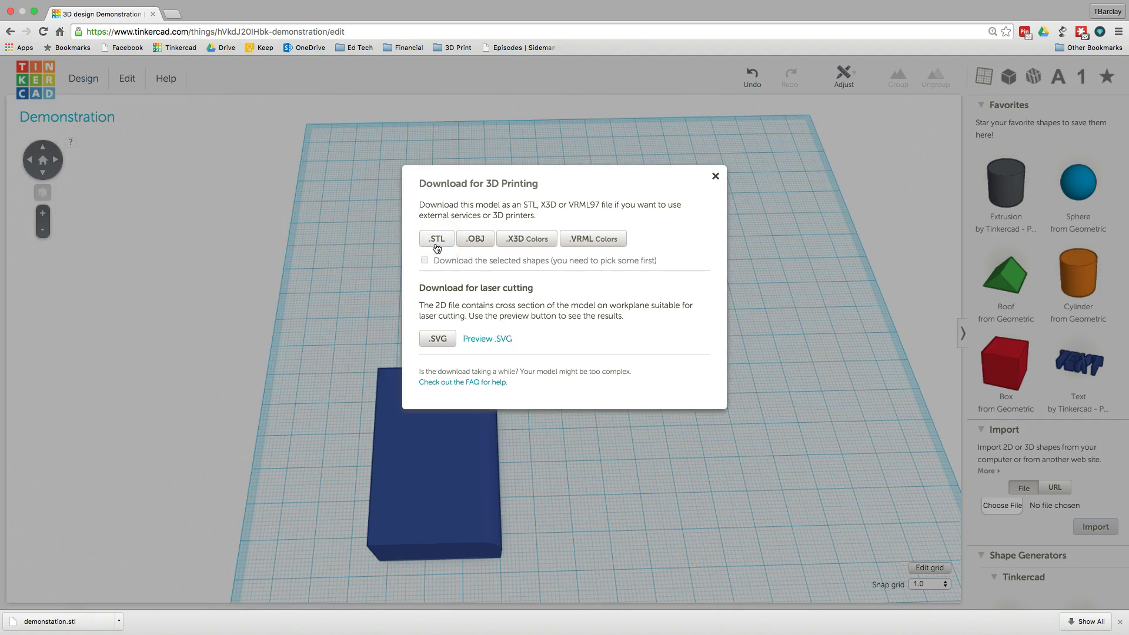
pyautogui.click(435, 241)
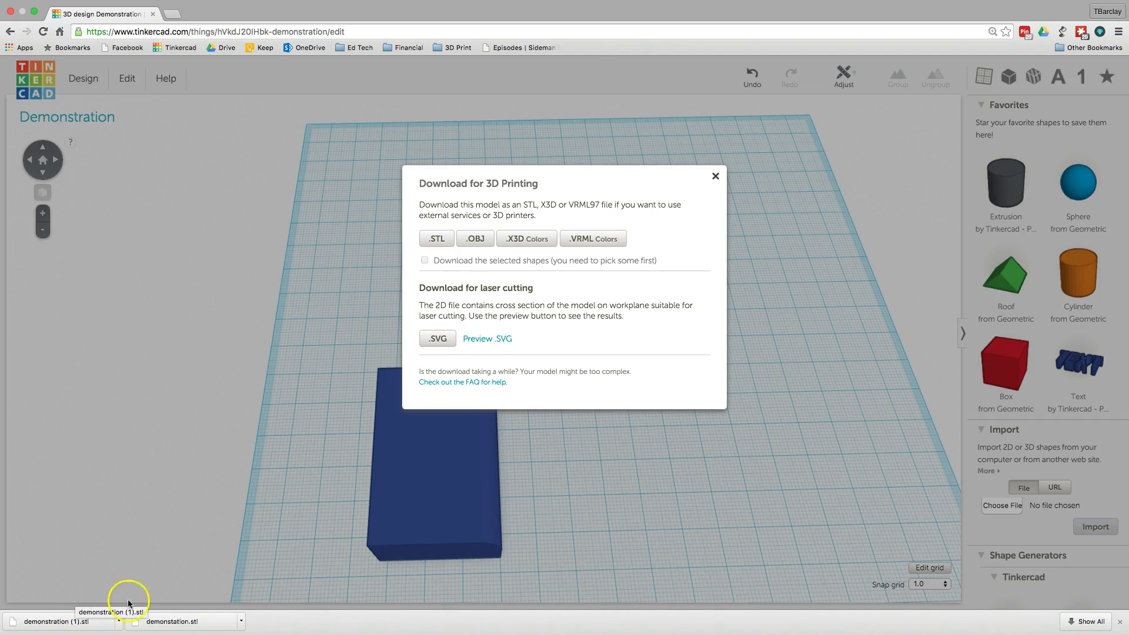
pyautogui.click(716, 177)
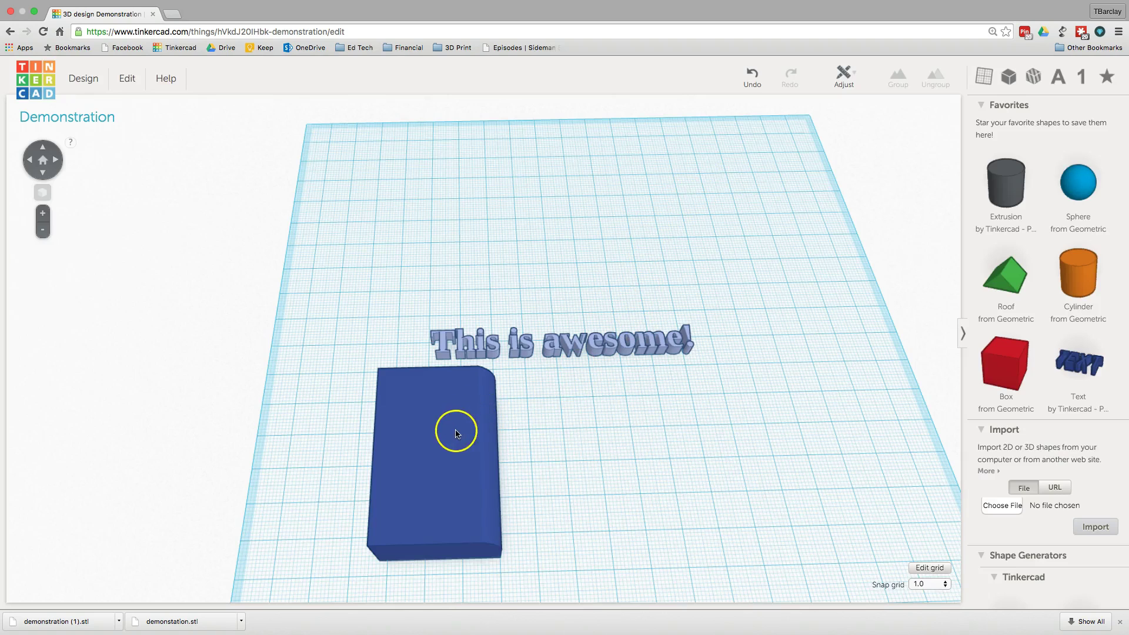
# Place a box and a cylinder behind the text and align their centres in both horizontal directions.
pyautogui.moveTo(1015, 336); pyautogui.dragTo(567, 258)
pyautogui.moveTo(1081, 283); pyautogui.dragTo(630, 272)
pyautogui.moveTo(460, 186); pyautogui.dragTo(746, 313)
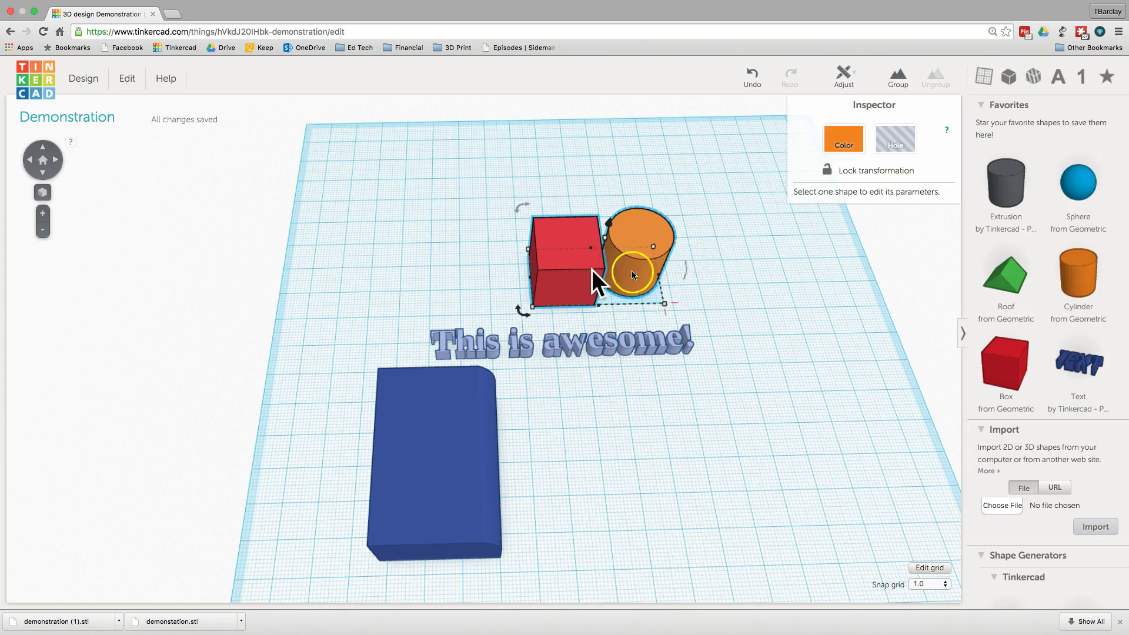
pyautogui.click(845, 75)
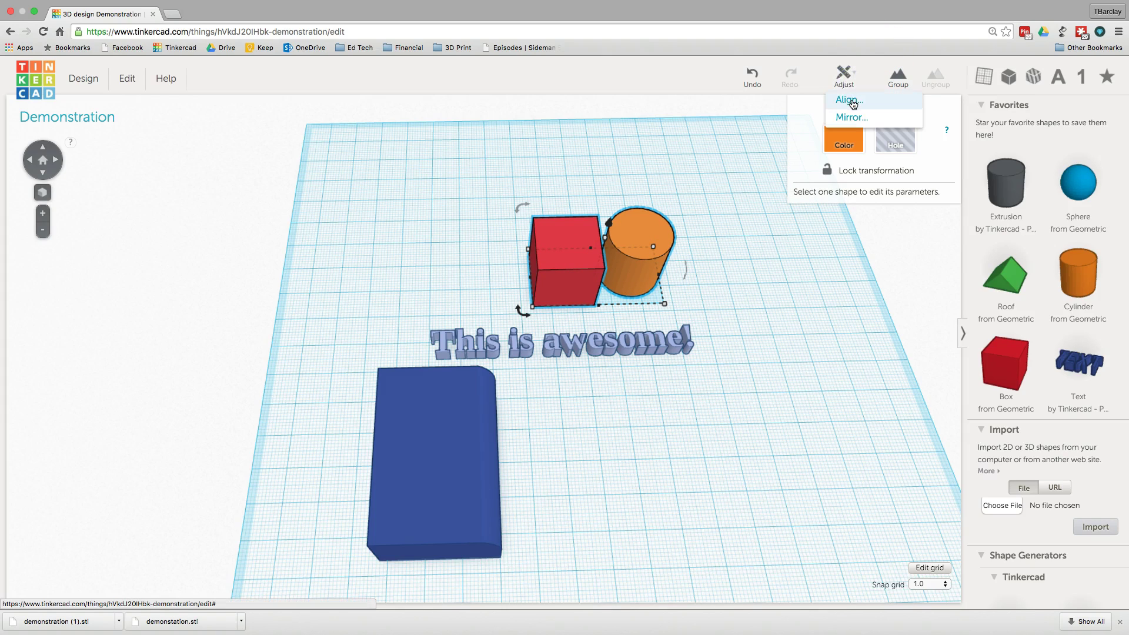
pyautogui.click(851, 101)
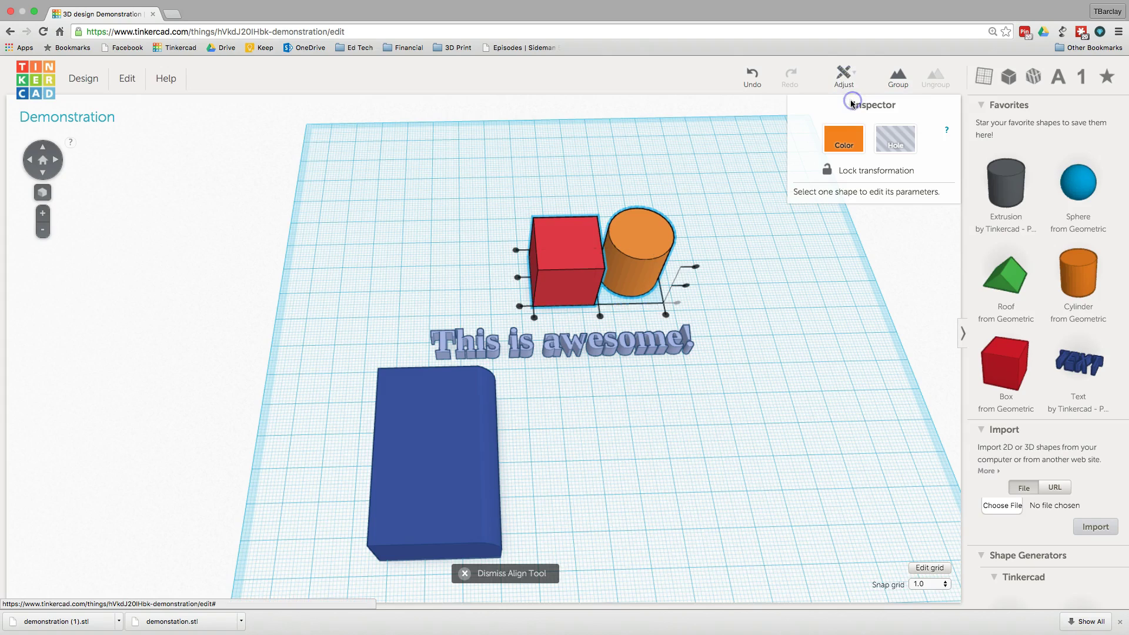
pyautogui.click(600, 317)
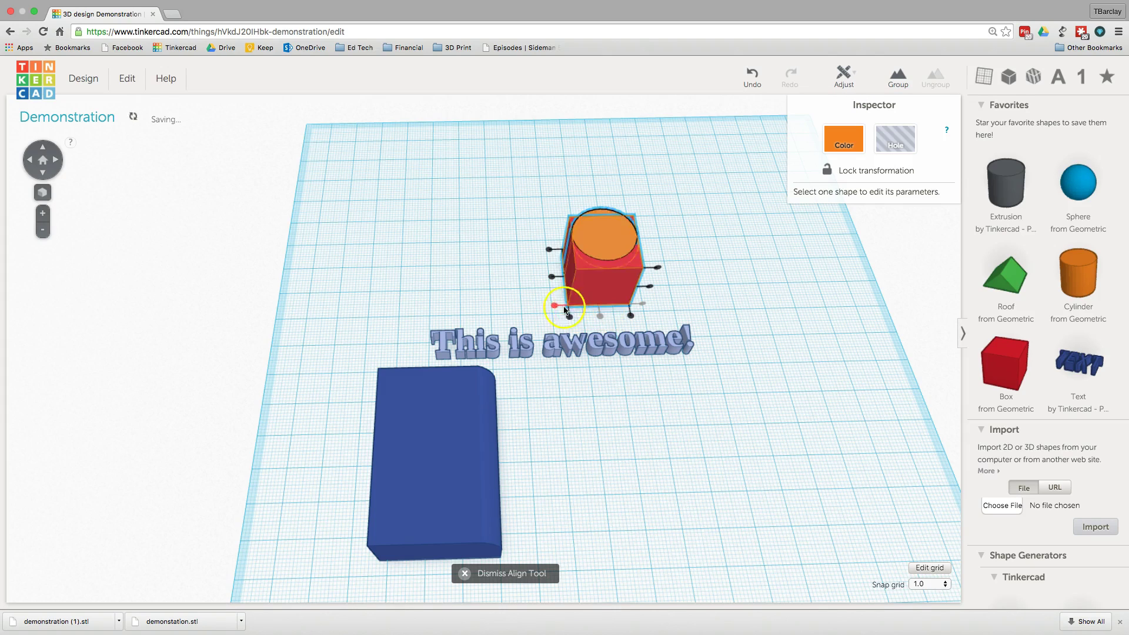
pyautogui.click(552, 278)
pyautogui.click(728, 121)
# Raise the orange cylinder 10 mm so that it projects above the red box.
pyautogui.moveTo(728, 212)
pyautogui.mouseDown(button='right')
pyautogui.moveTo(698, 247)
pyautogui.moveTo(563, 217)
pyautogui.moveTo(753, 275)
pyautogui.moveTo(760, 264)
pyautogui.moveTo(727, 225)
pyautogui.moveTo(730, 204)
pyautogui.mouseUp(button='right')
pyautogui.click(607, 245)
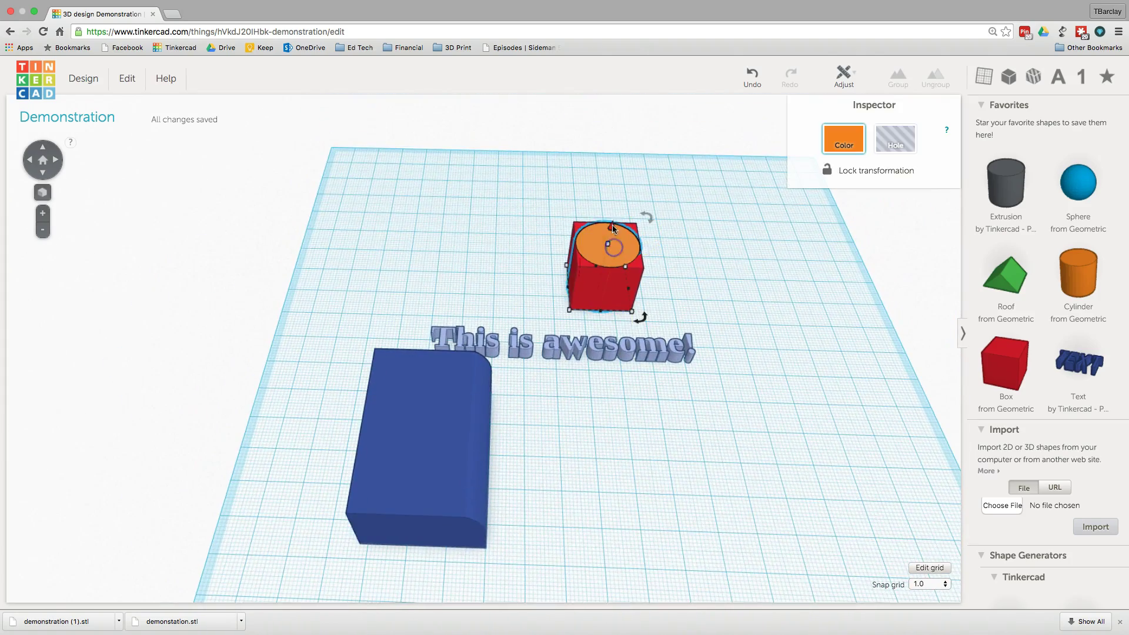
pyautogui.moveTo(612, 227); pyautogui.dragTo(615, 205)
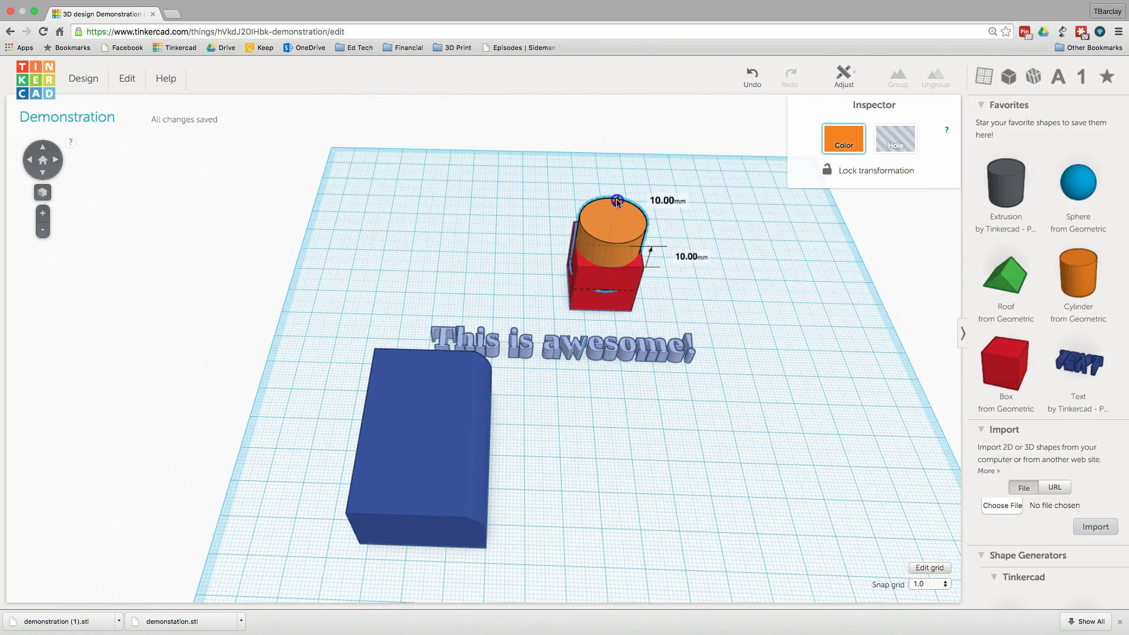
pyautogui.click(705, 238)
pyautogui.moveTo(705, 239); pyautogui.dragTo(763, 238, button='right')
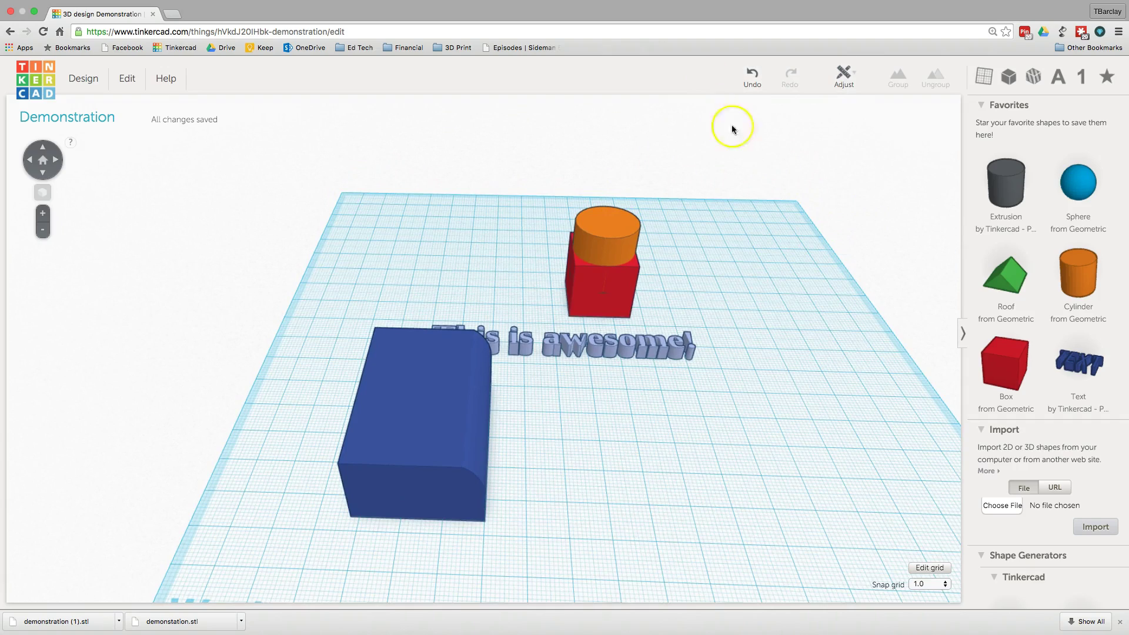
pyautogui.moveTo(807, 268); pyautogui.dragTo(824, 372, button='right')
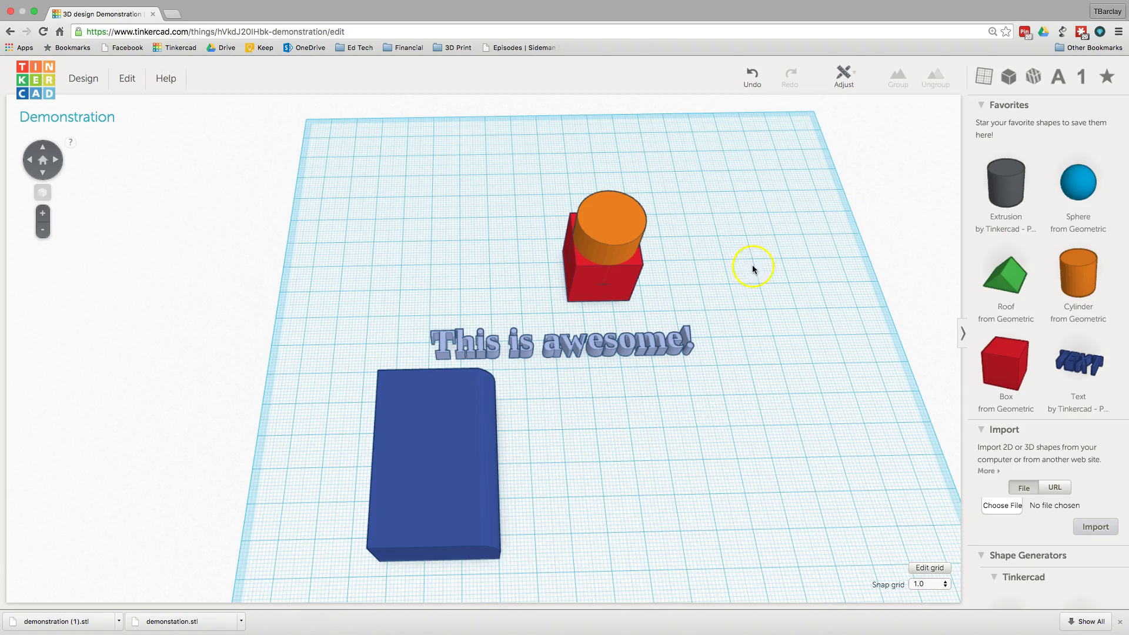
# Return to the dashboard and look through the saved designs under All designs.
pyautogui.click(31, 84)
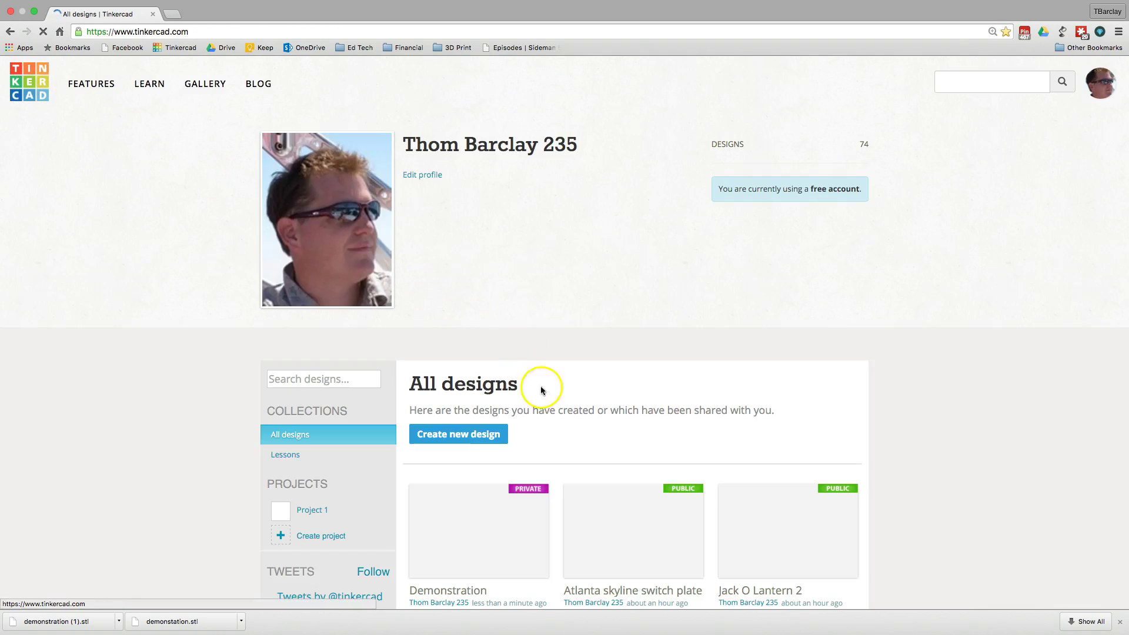
pyautogui.scroll(-3, 1022, 390)
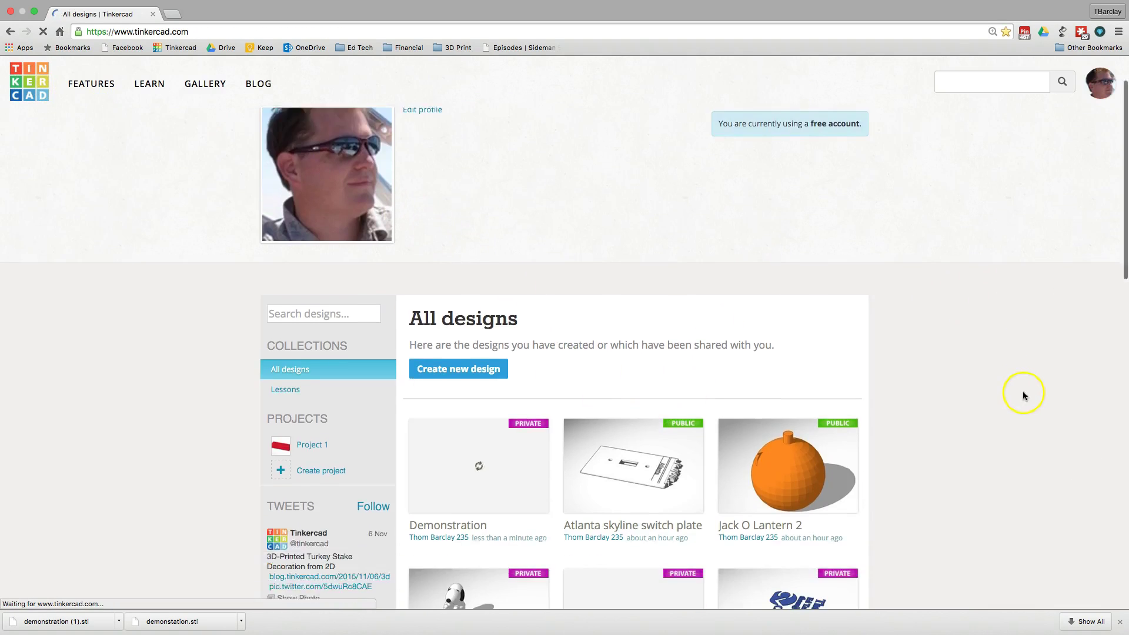
pyautogui.moveTo(802, 422)
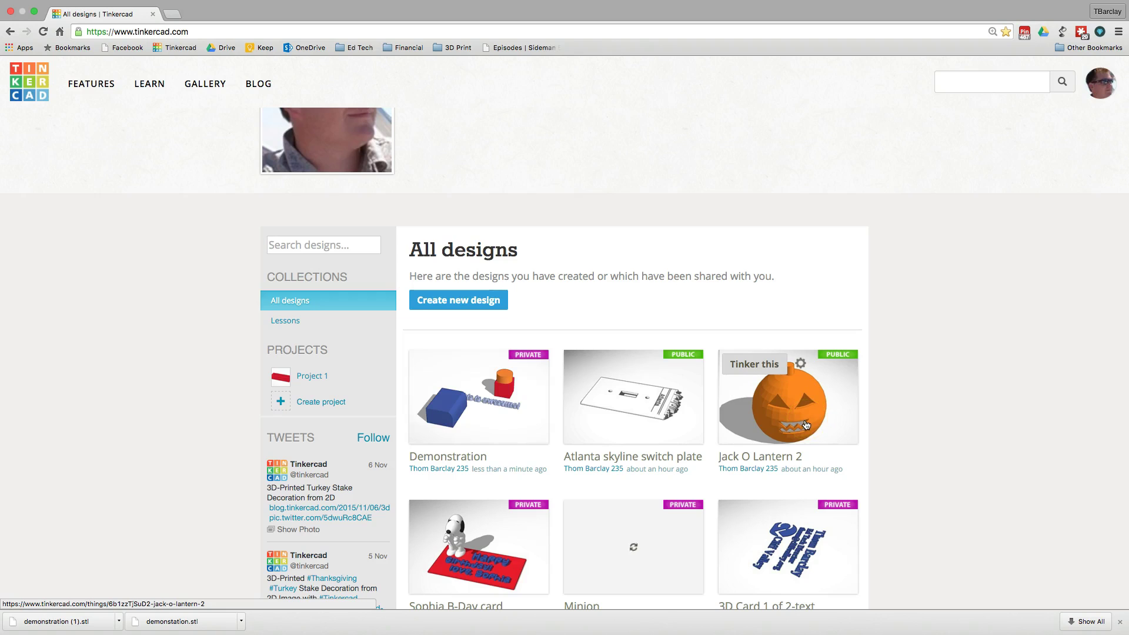
pyautogui.click(646, 425)
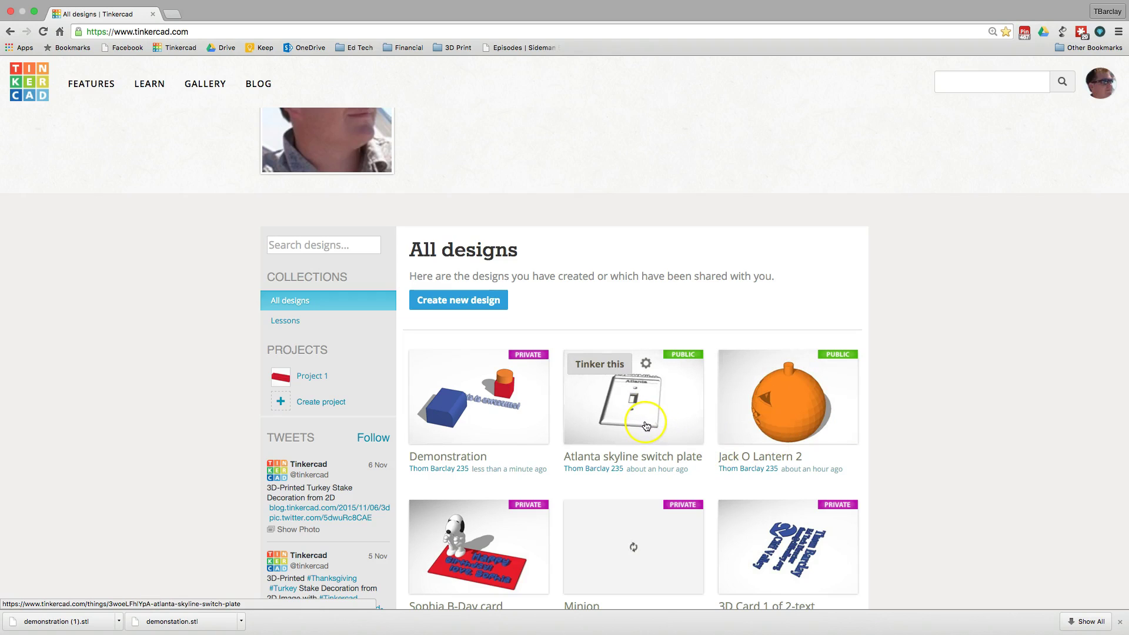
pyautogui.scroll(-3, 646, 425)
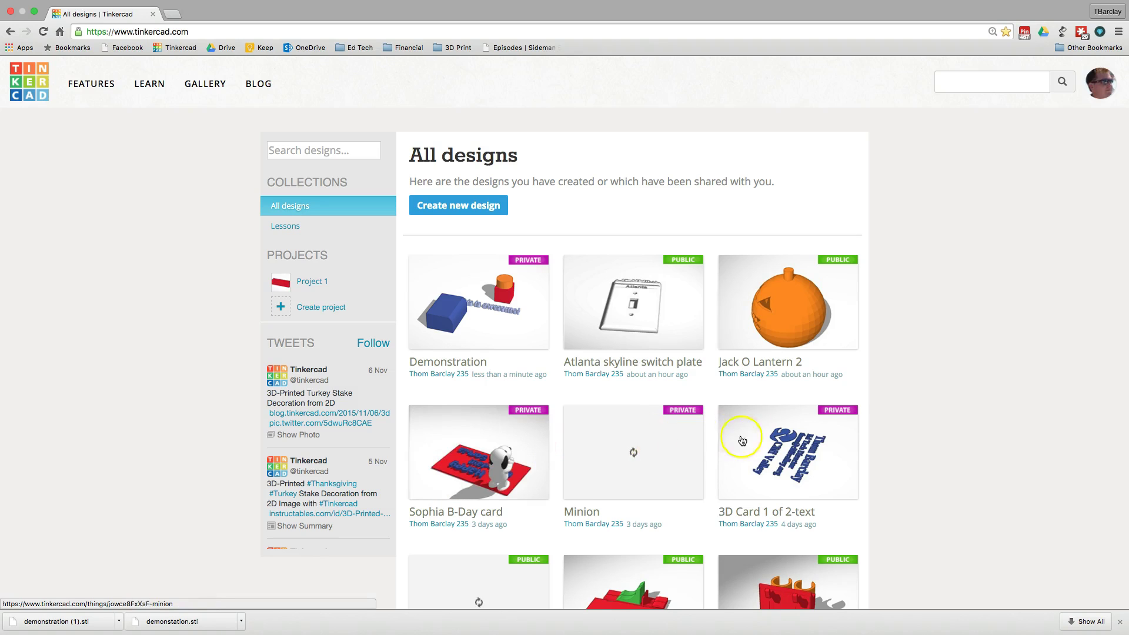
pyautogui.scroll(-5, 941, 445)
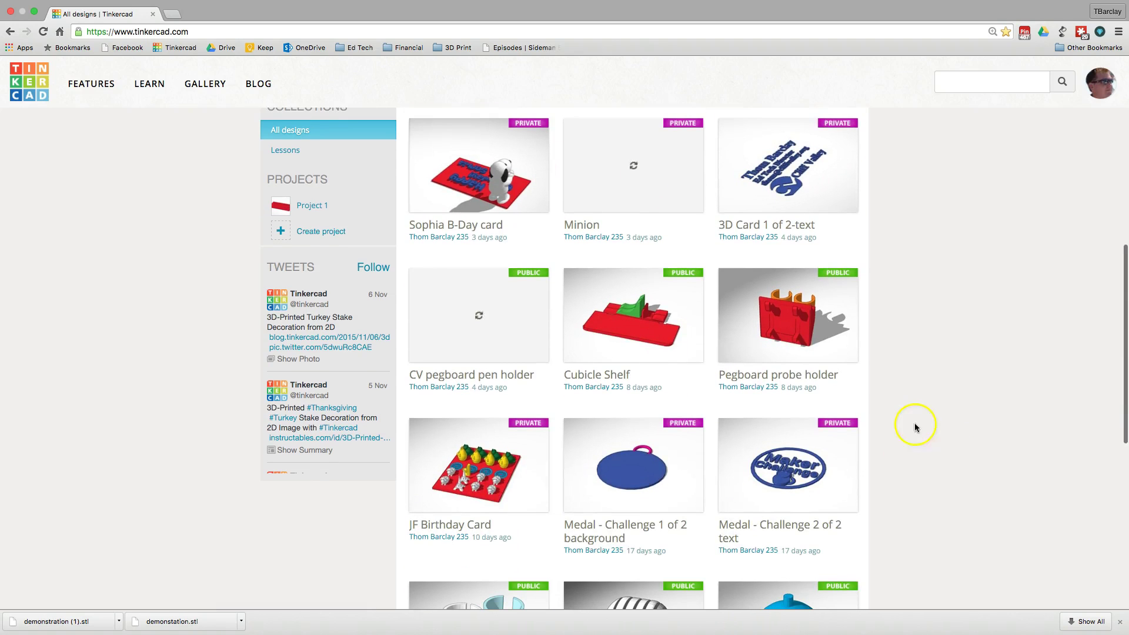